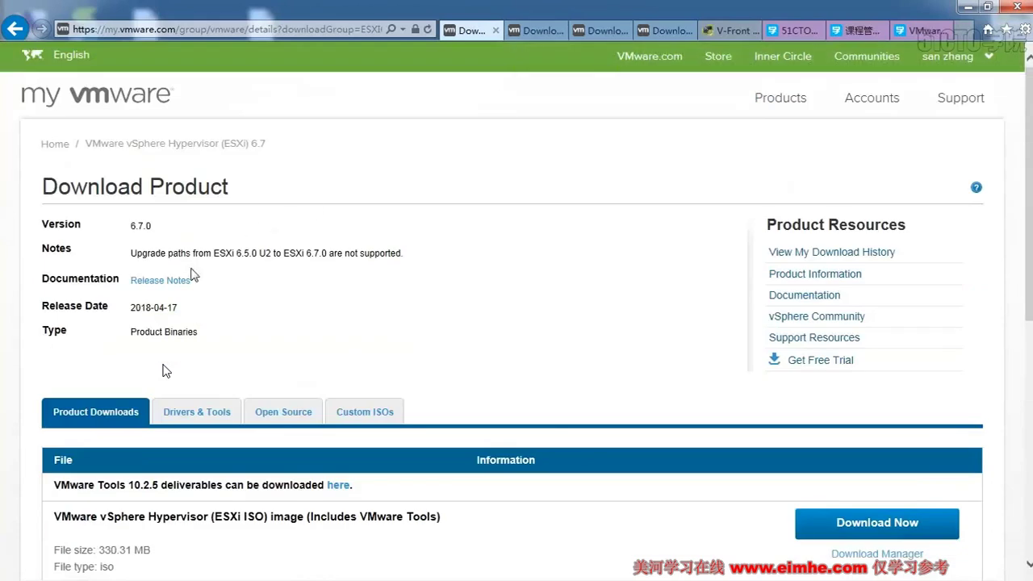
# - Return from the ESXi 6.7 download details to the Download VMware vSphere product page
pyautogui.click(536, 30)
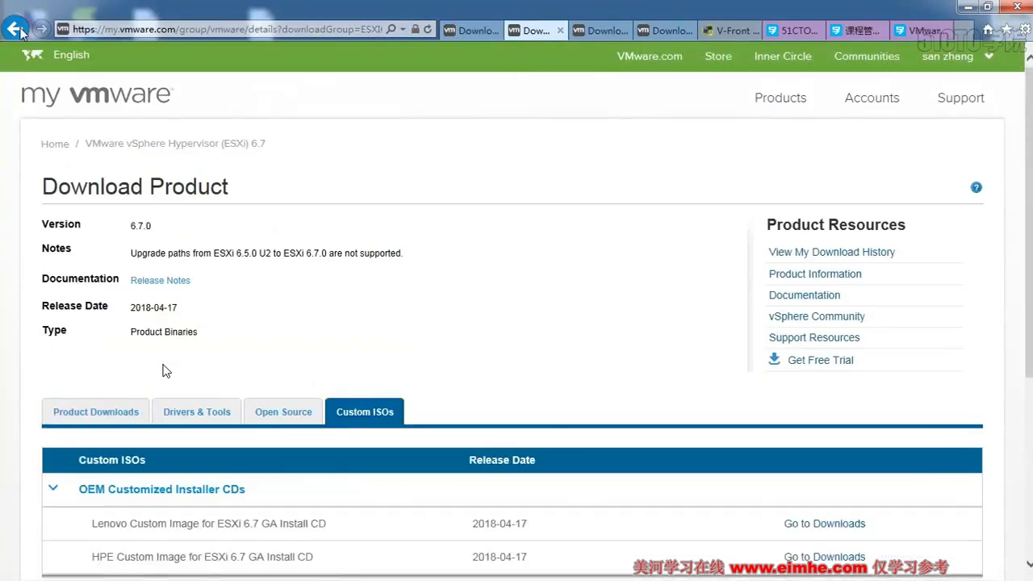
pyautogui.click(20, 31)
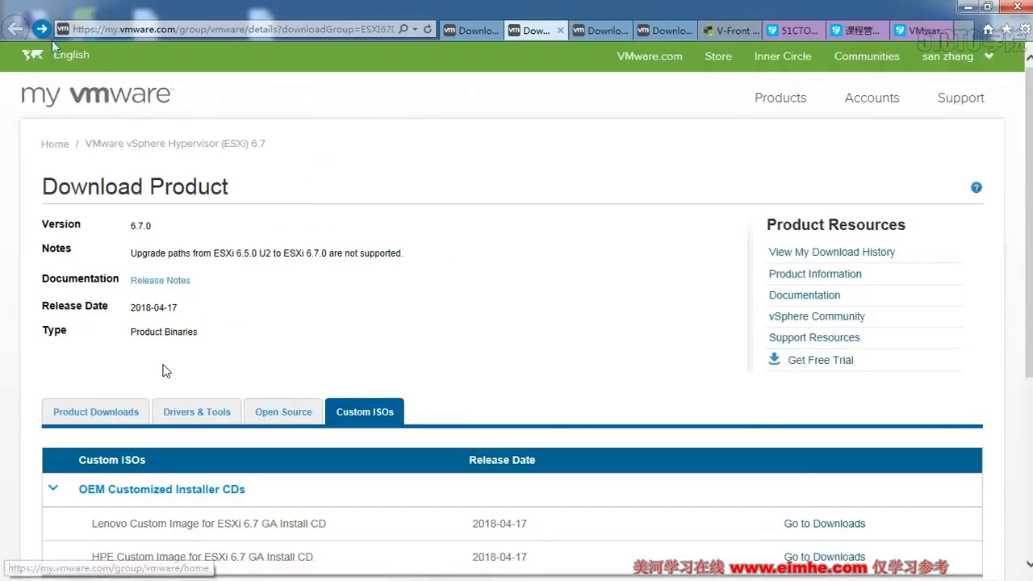
pyautogui.click(468, 31)
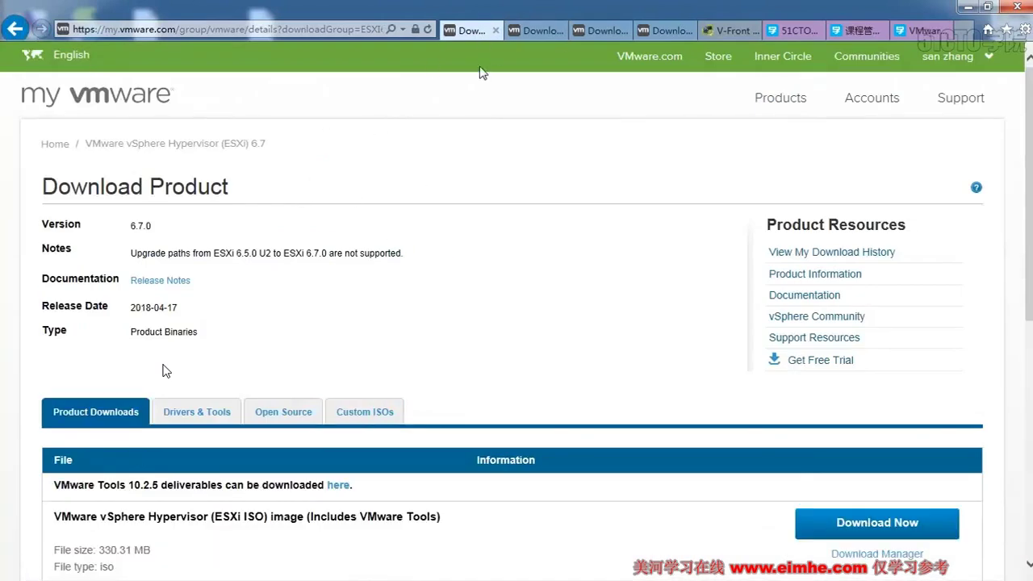
pyautogui.click(96, 100)
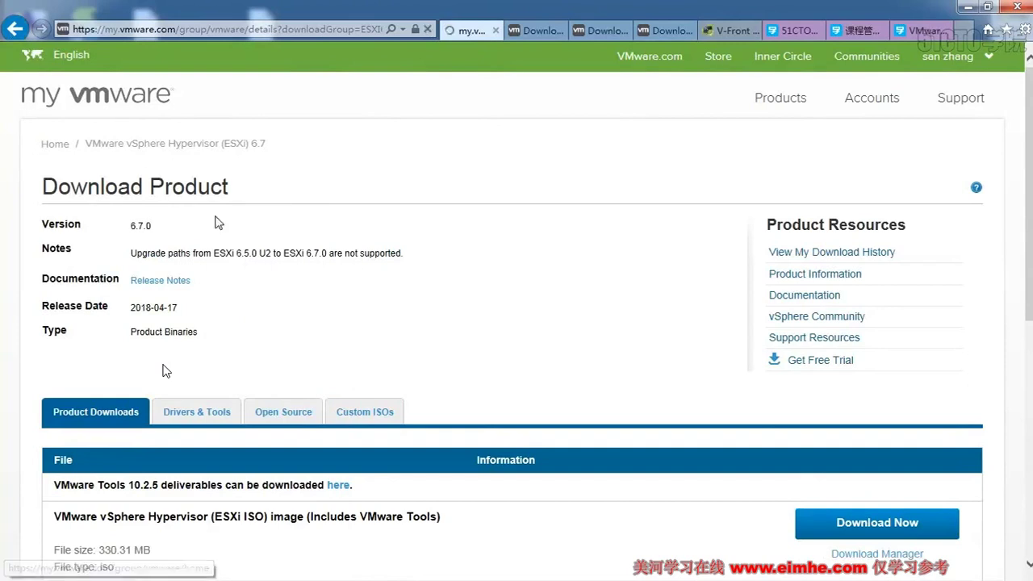
pyautogui.hotkey('alt', 'Left')
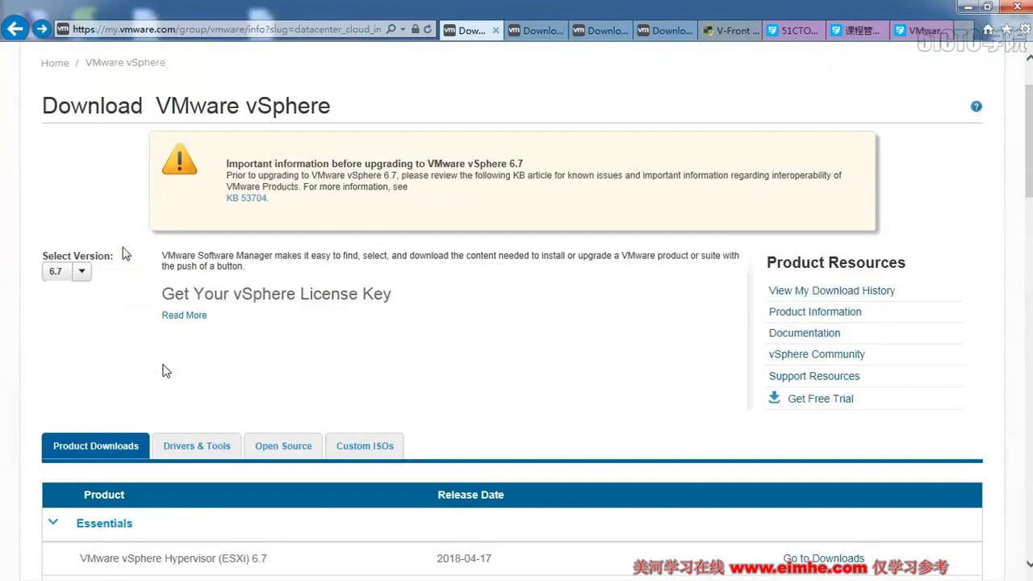
# - Set the vSphere version to 6.5 and bring its product downloads list into view
pyautogui.click(81, 272)
pyautogui.click(70, 312)
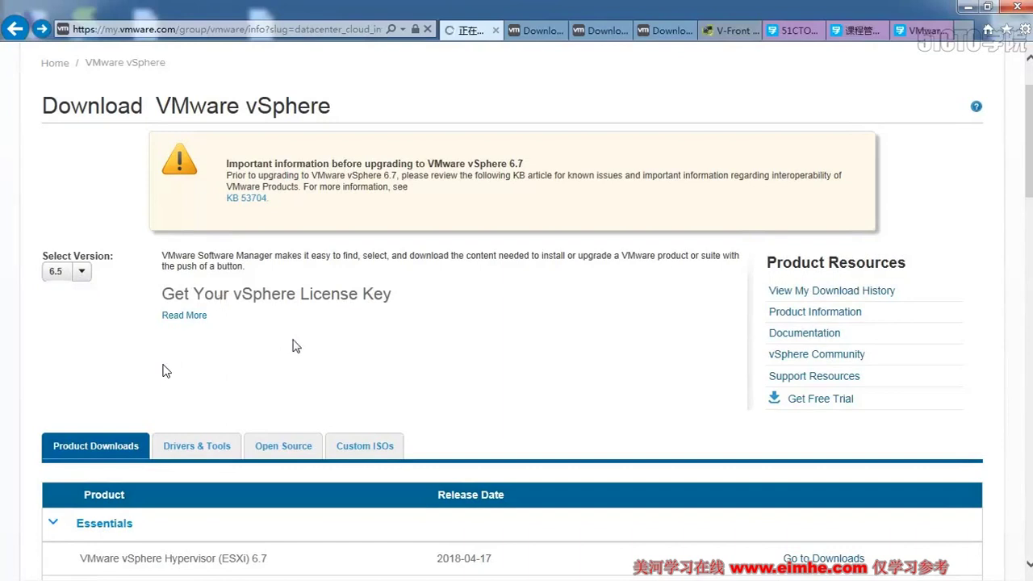
pyautogui.scroll(-3, 294, 343)
pyautogui.scroll(4, 323, 293)
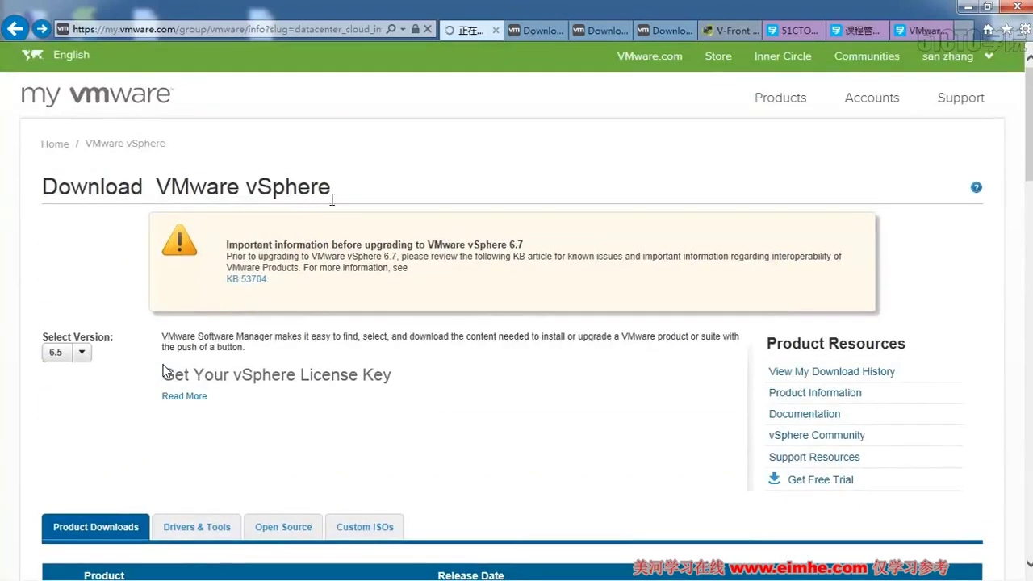
pyautogui.scroll(-3, 166, 371)
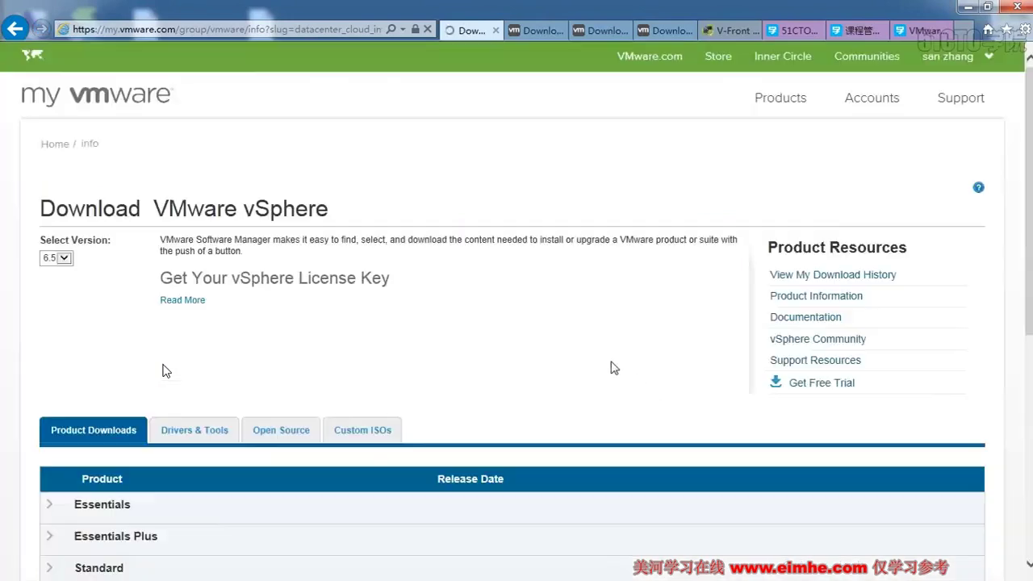
pyautogui.scroll(-3, 347, 379)
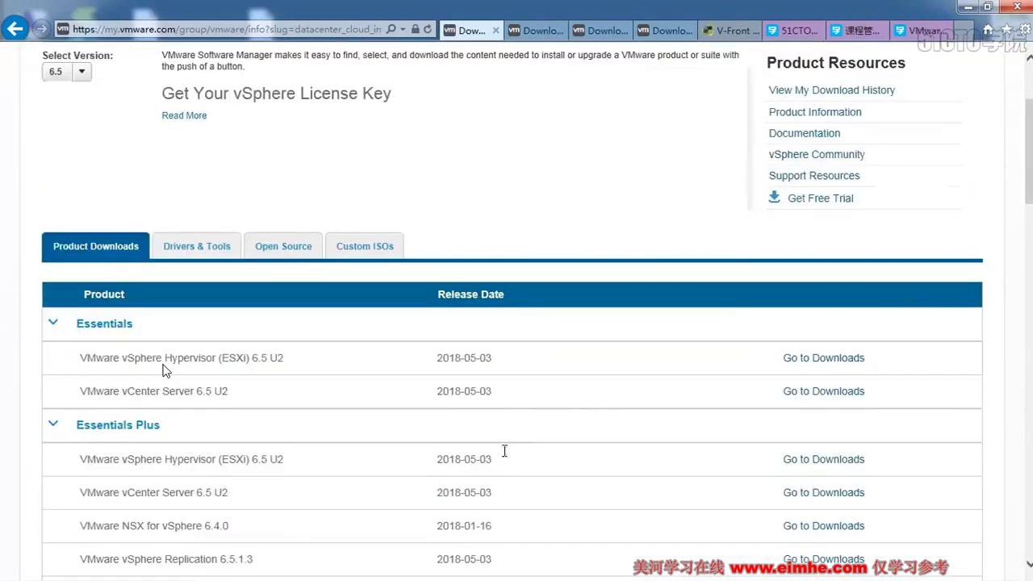
# - Open the VMware vSphere Hypervisor (ESXi) 6.5 U2 downloads under Essentials and check the selectable release versions
pyautogui.moveTo(259, 362); pyautogui.dragTo(276, 360)
pyautogui.click(817, 361)
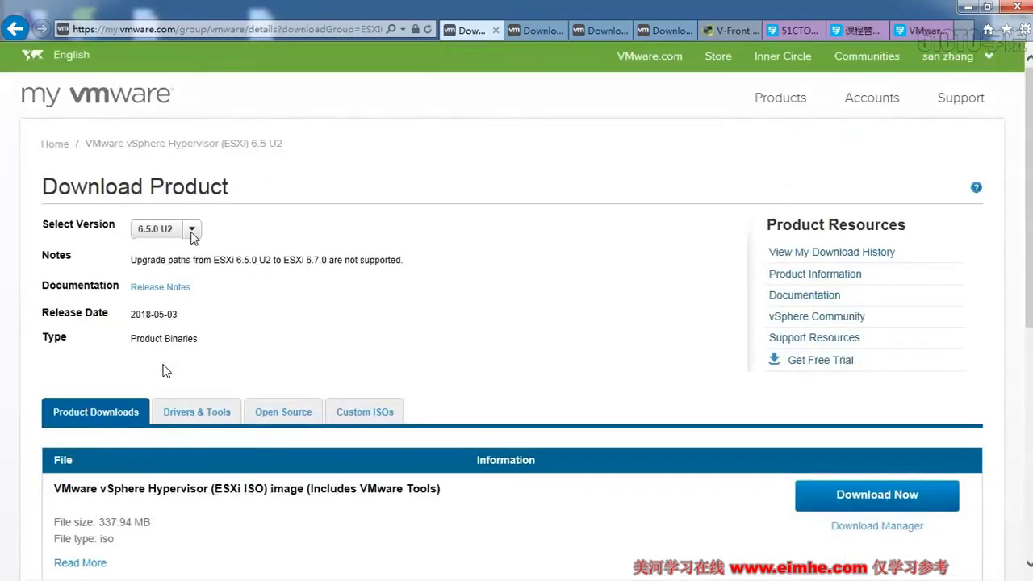
pyautogui.click(192, 230)
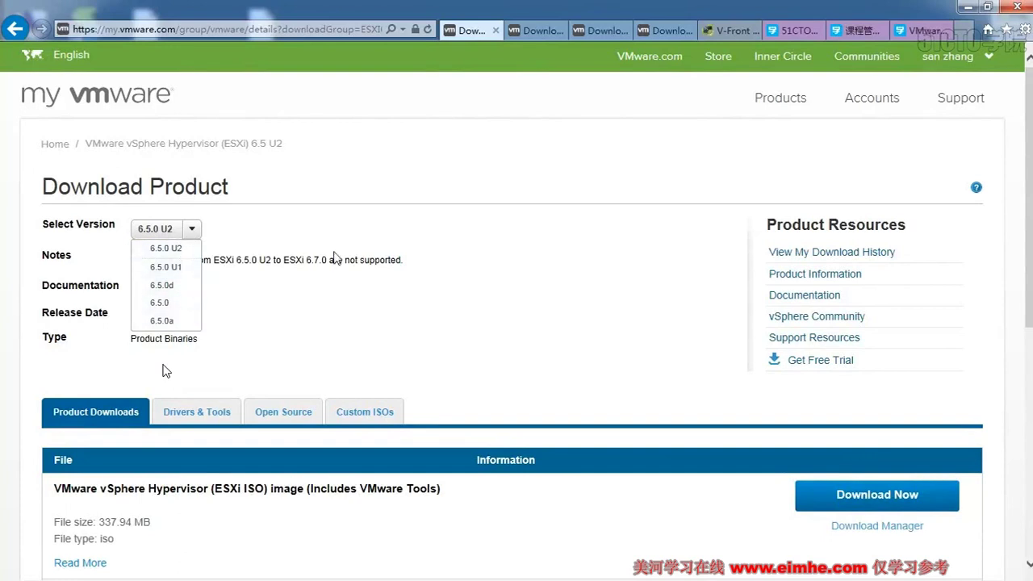
pyautogui.click(442, 226)
pyautogui.scroll(-1, 477, 323)
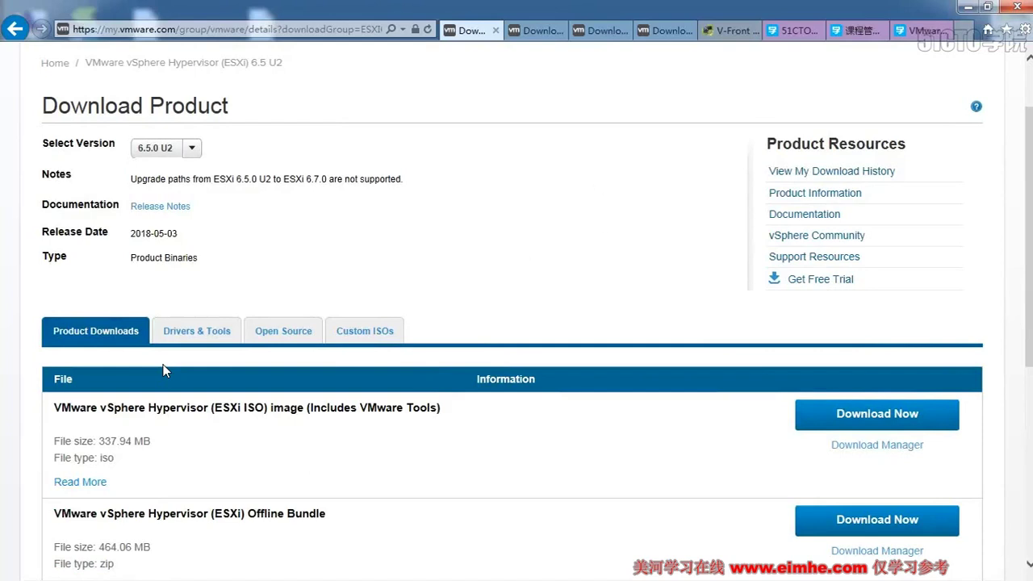
# - Switch to the PowerPoint presentation and play it from slide 14 through to the slide listing the downloaded VMware ESXi installation files
pyautogui.hotkey('alt', 'Tab')
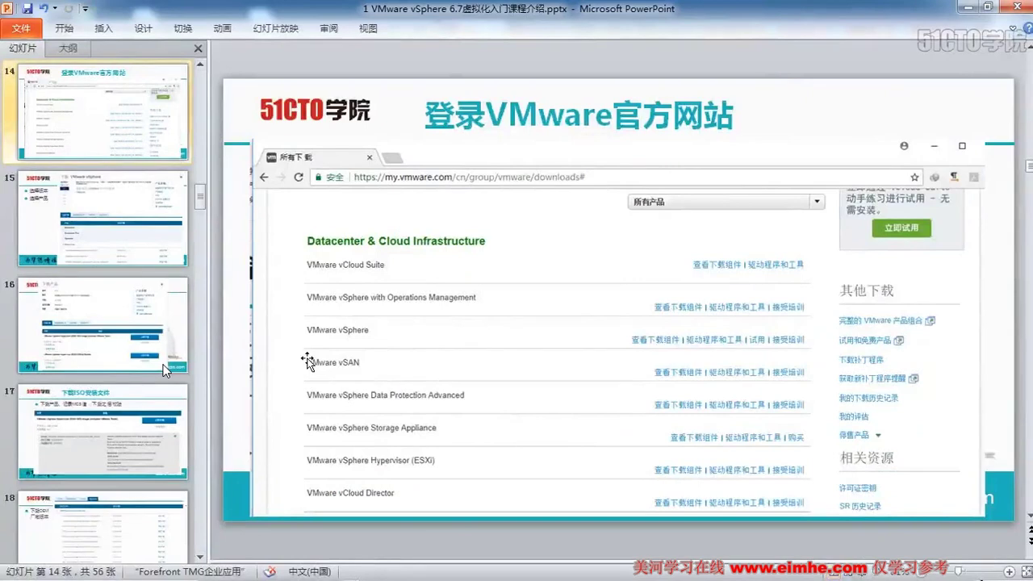
pyautogui.hotkey('shift', 'F5')
pyautogui.click(164, 371)
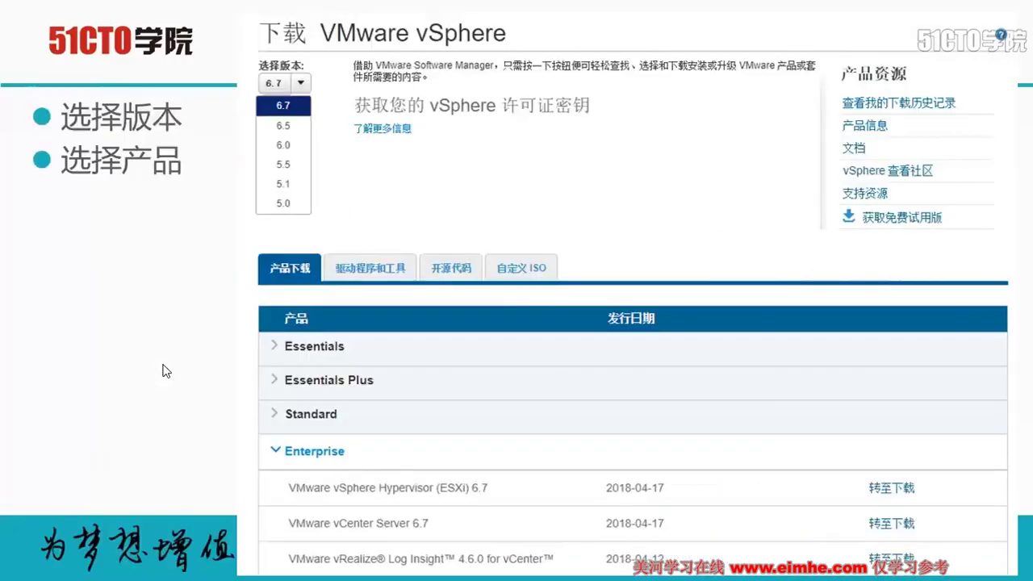
pyautogui.click(163, 371)
pyautogui.click(163, 371)
pyautogui.click(164, 371)
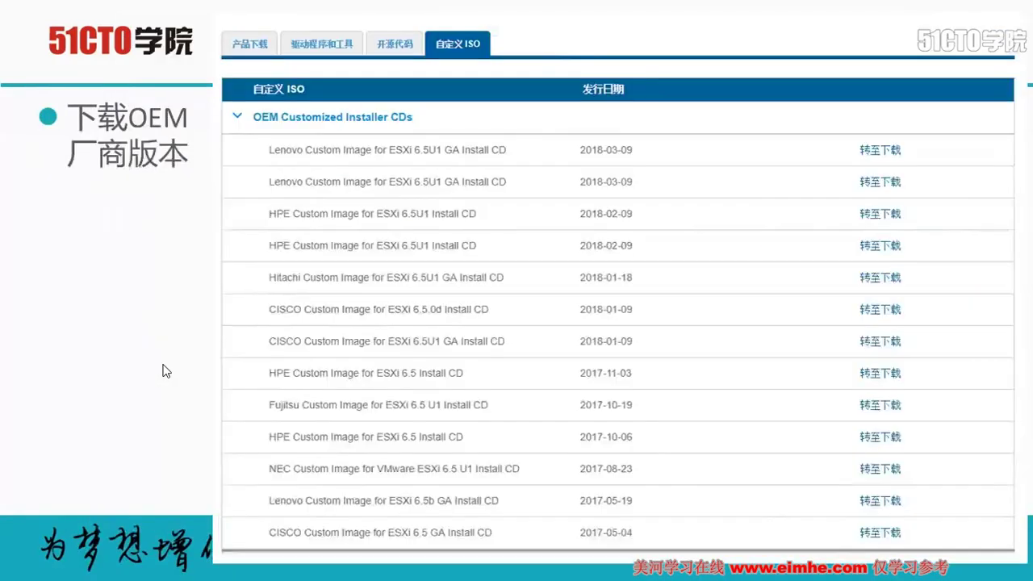
pyautogui.click(164, 372)
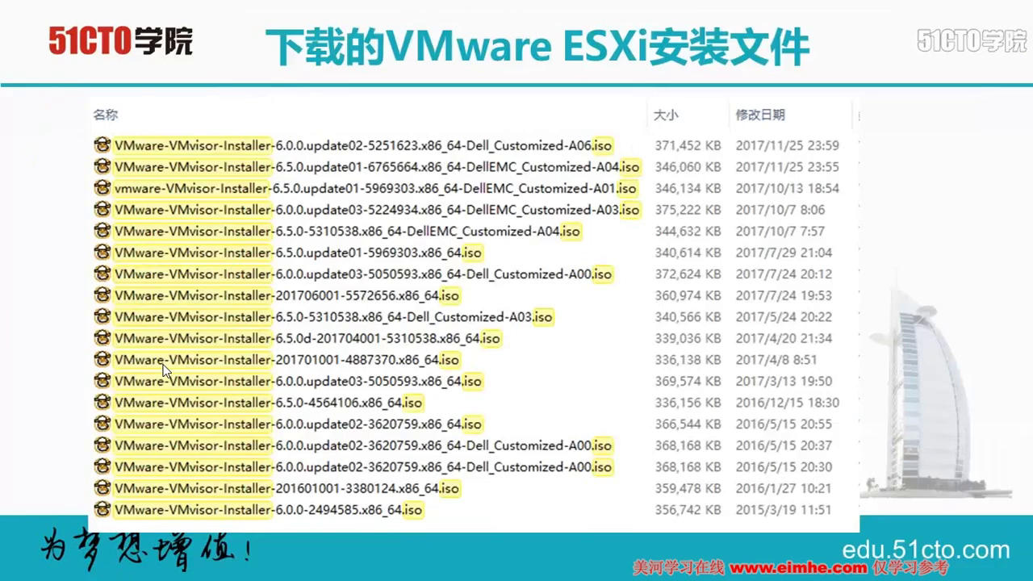
# - Advance through the ESXi installation file slides to "2 定制ESXi安装版本" and end the slide show
pyautogui.scroll(1, 164, 372)
pyautogui.click(163, 371)
pyautogui.click(538, 279)
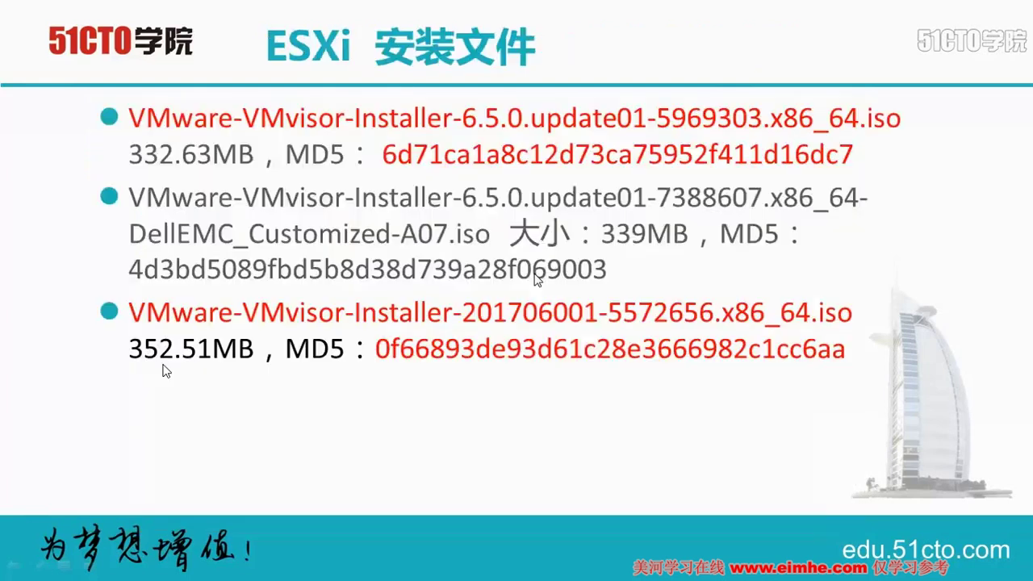
pyautogui.click(537, 279)
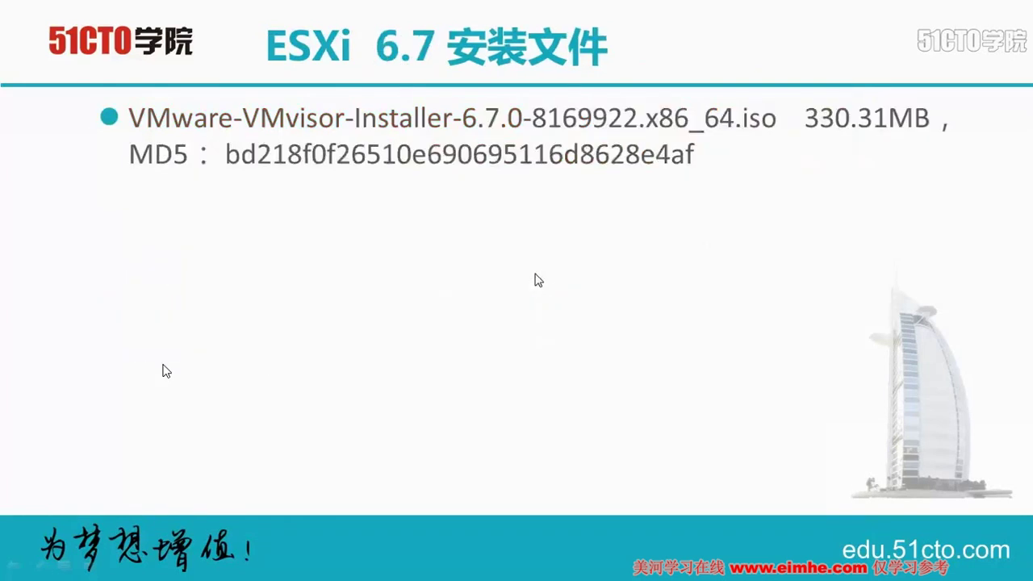
pyautogui.click(537, 279)
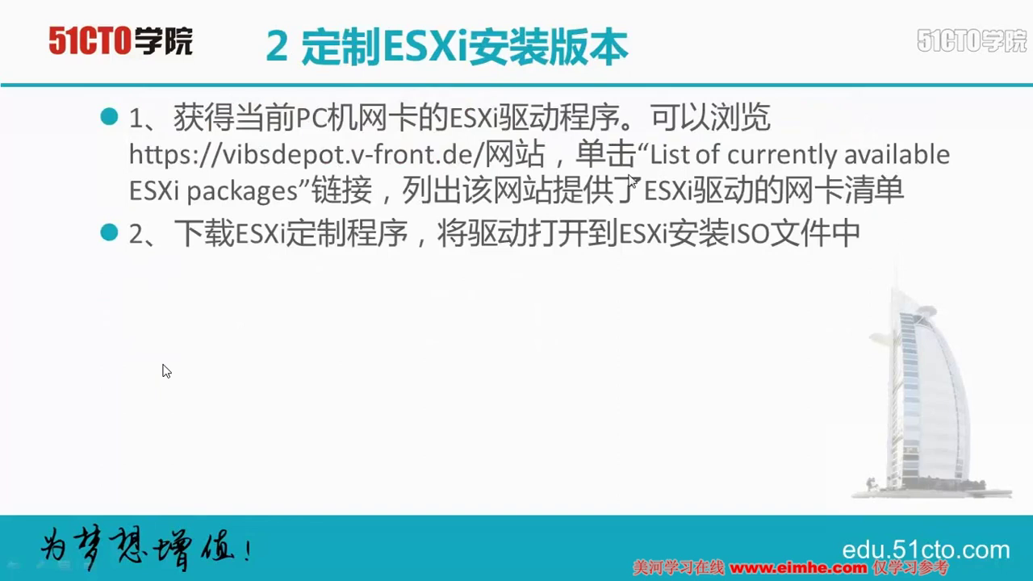
pyautogui.press('Escape')
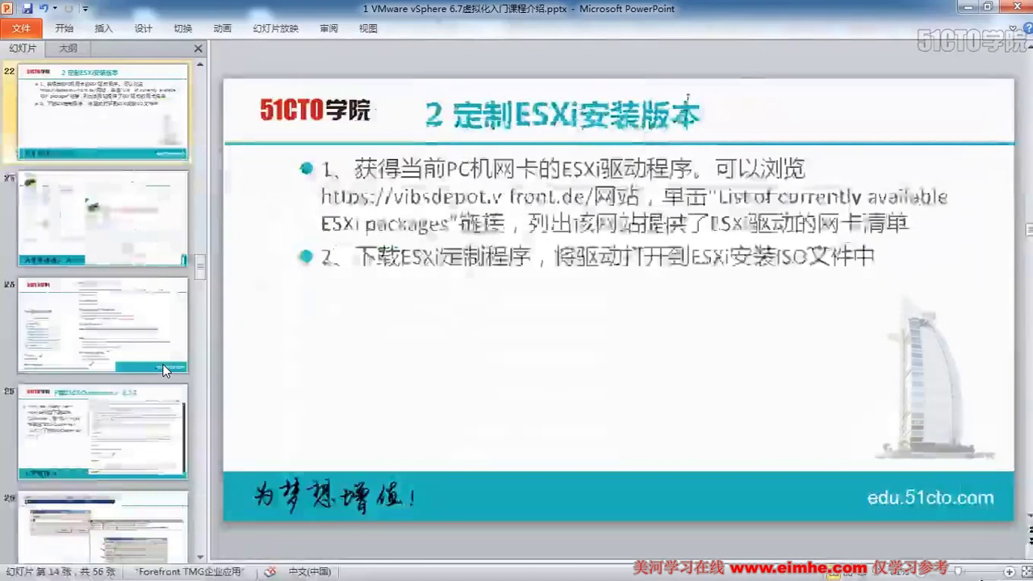
# - Switch to Internet Explorer and open the list of currently available ESXi packages on the V-Front Online Depot wiki
pyautogui.hotkey('alt', 'Tab')
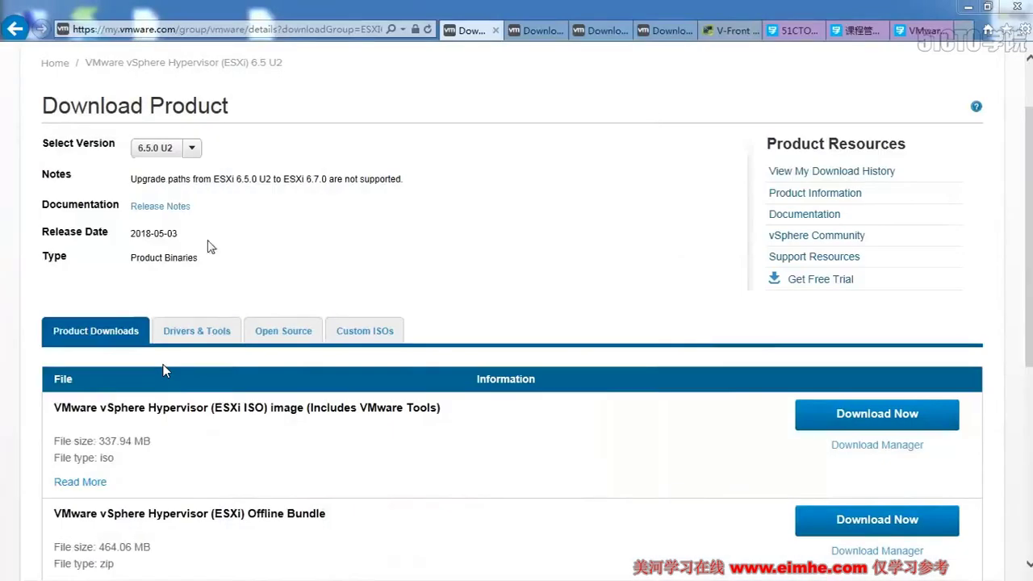
pyautogui.click(717, 32)
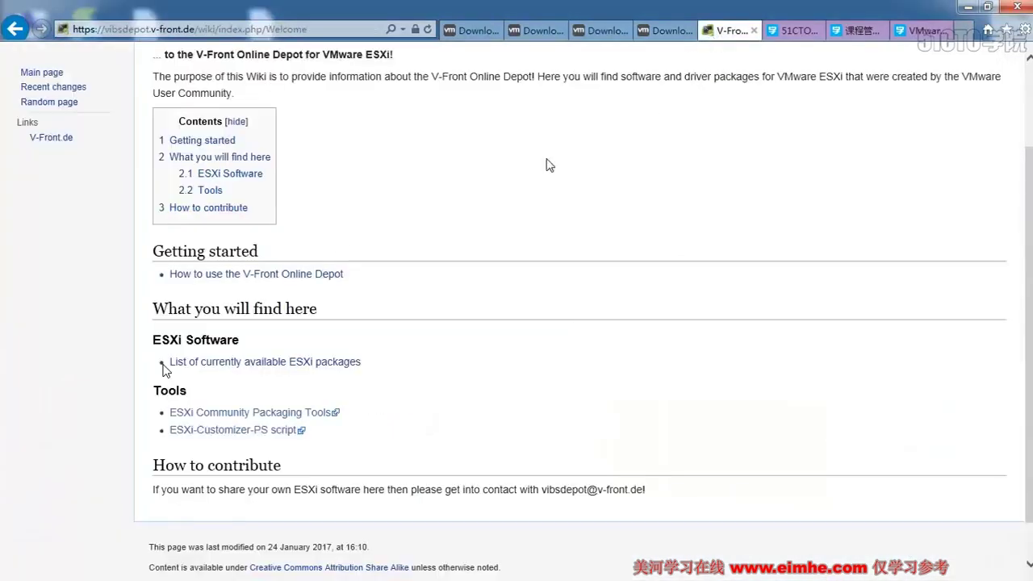
pyautogui.scroll(3, 444, 203)
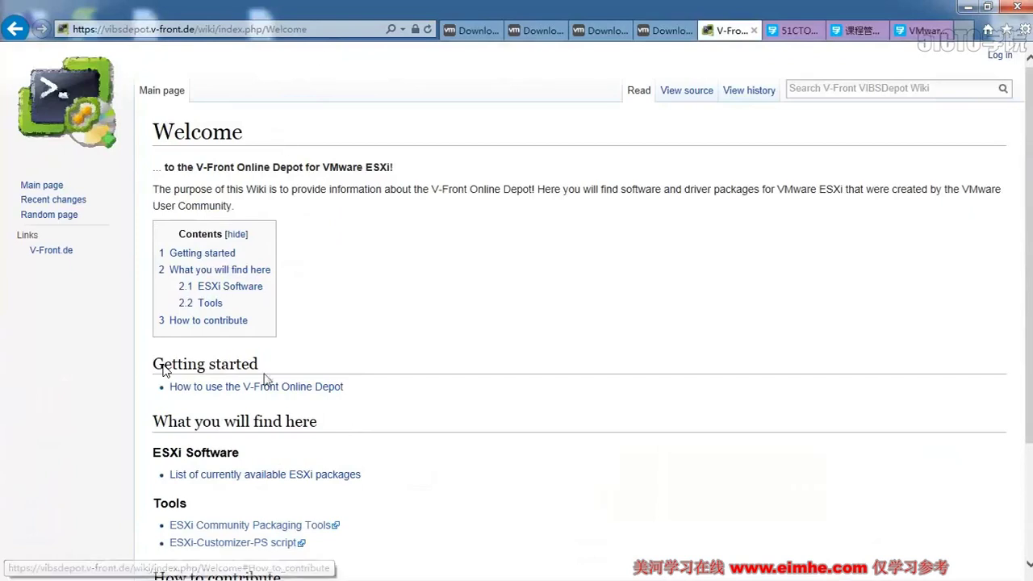
pyautogui.scroll(-2, 266, 379)
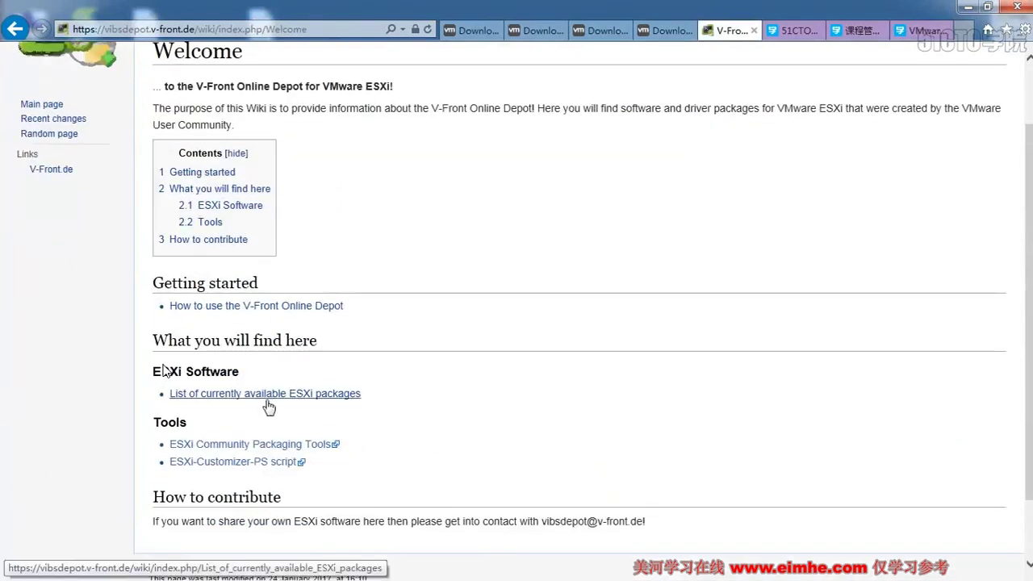
pyautogui.click(268, 404)
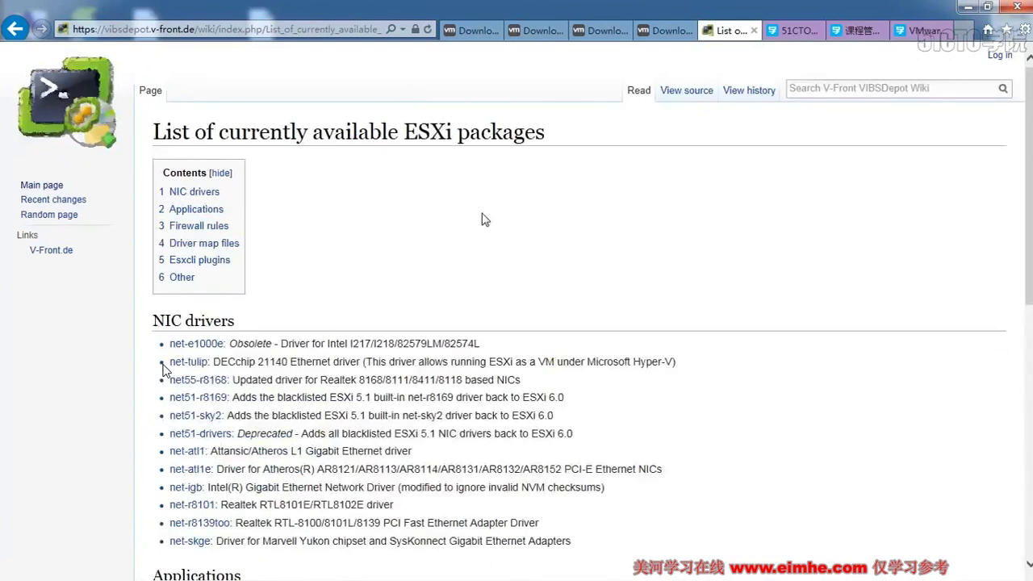
# - Open the net55-r8168 NIC driver page and review its supported devices, ESXi compatibility and direct download links
pyautogui.scroll(-3, 484, 214)
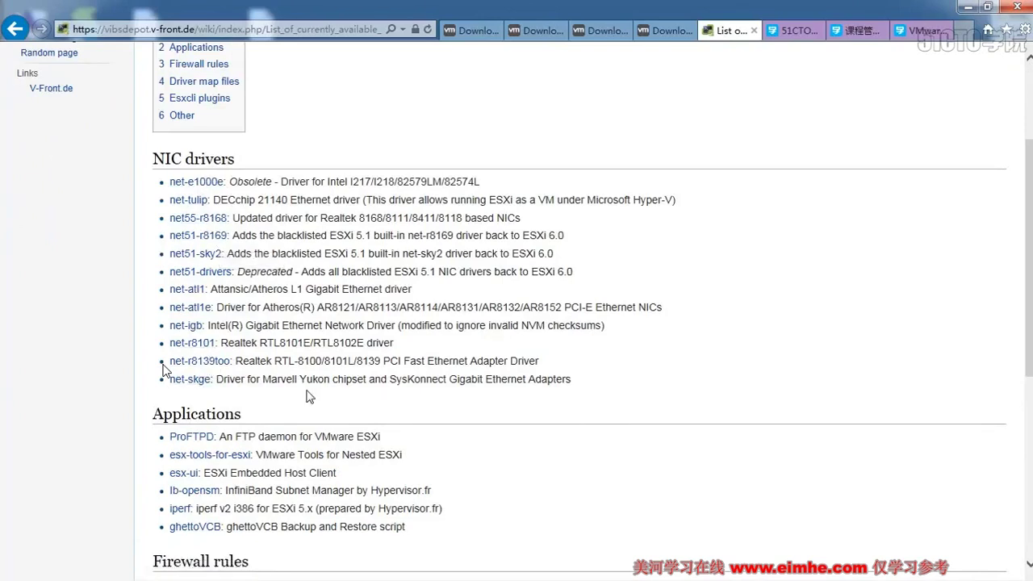
pyautogui.click(213, 219)
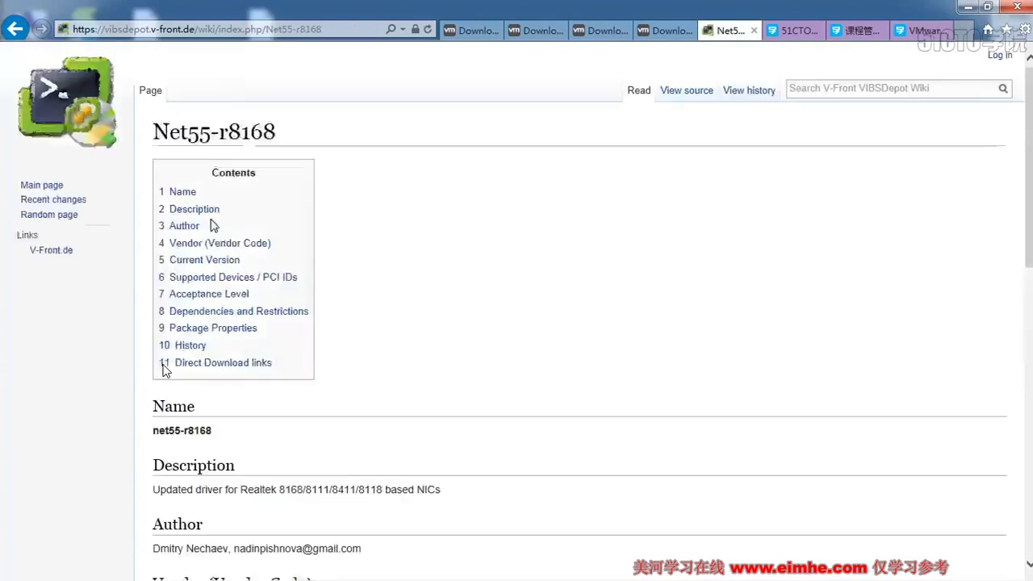
pyautogui.scroll(-7, 433, 334)
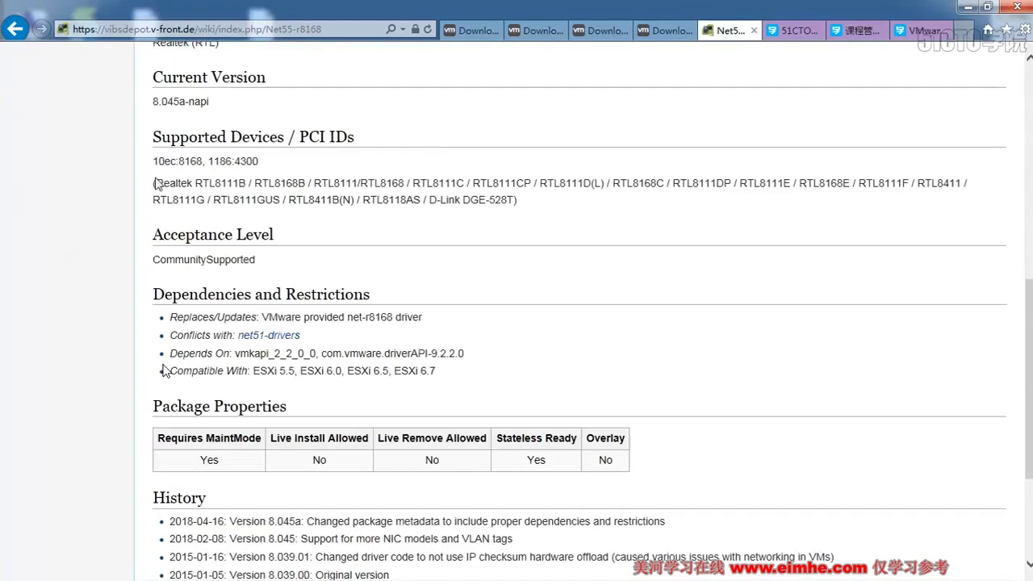
pyautogui.moveTo(158, 183); pyautogui.dragTo(545, 199)
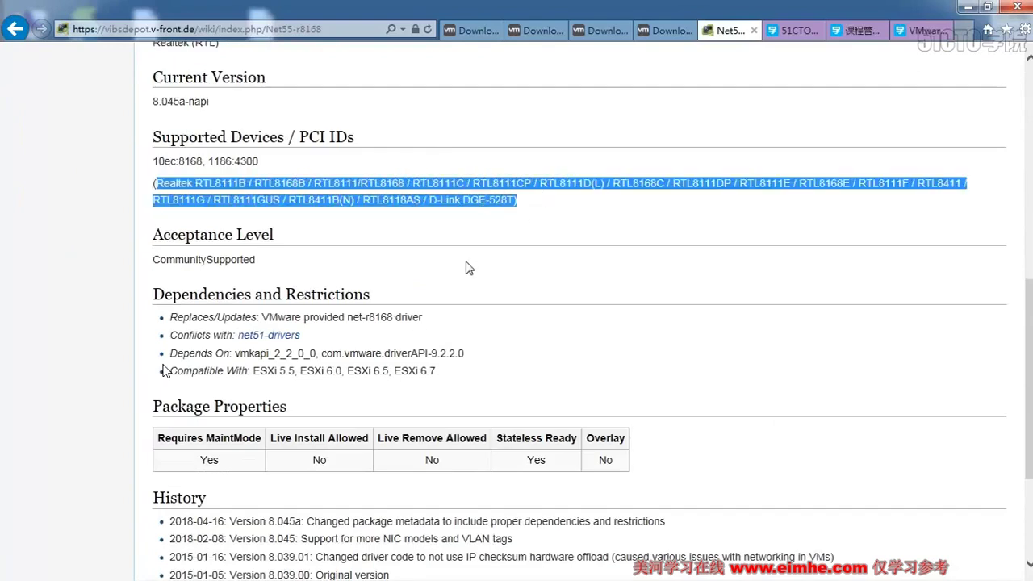
pyautogui.scroll(-1, 468, 267)
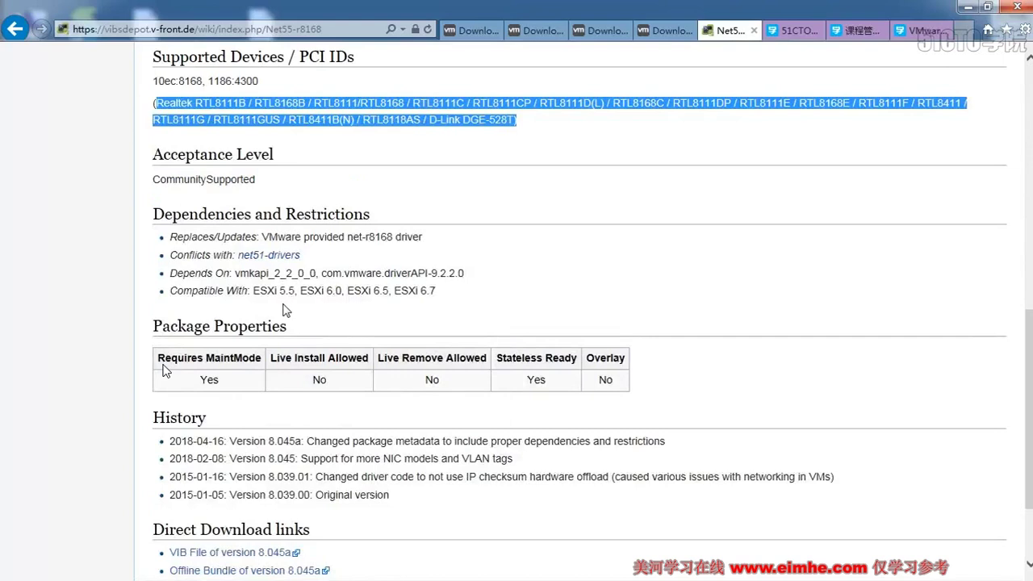
pyautogui.scroll(-2, 280, 310)
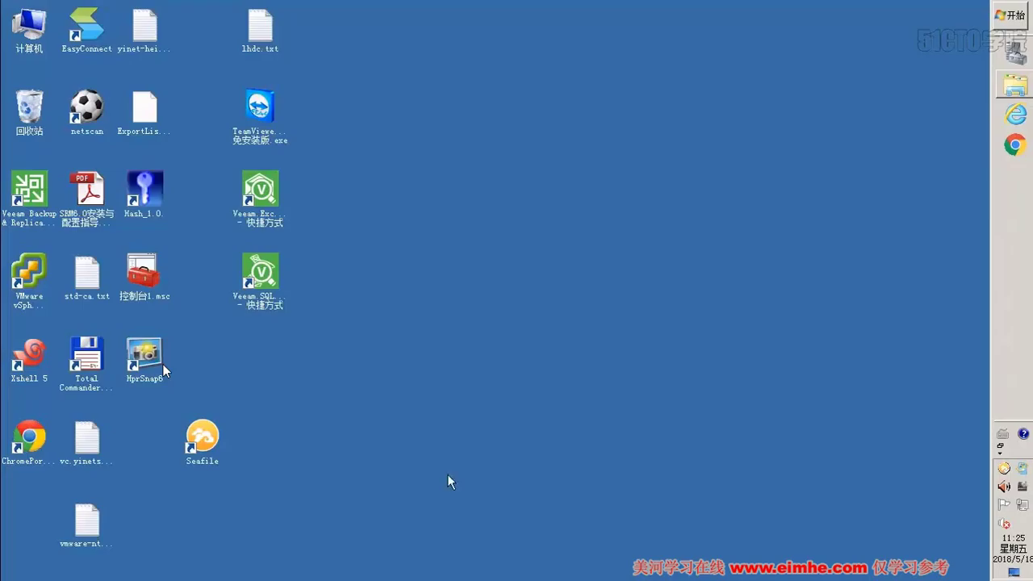
# - Glance at the temp folder's files, switch to PowerPoint and go to slide 25 on downloading ESXi-Customizer 2.7.2
pyautogui.hotkey('alt', 'Tab')
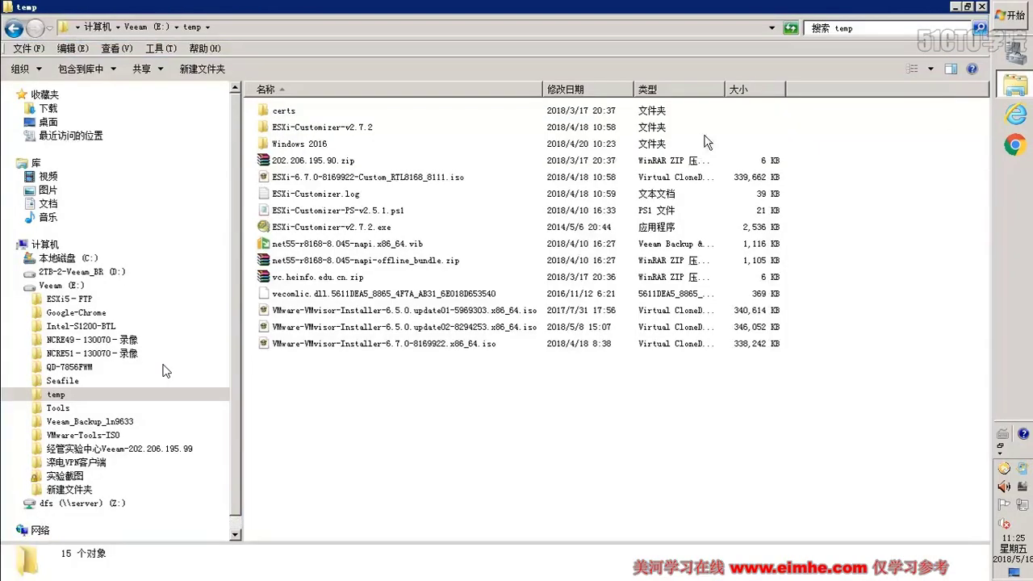
pyautogui.hotkey('alt', 'Tab')
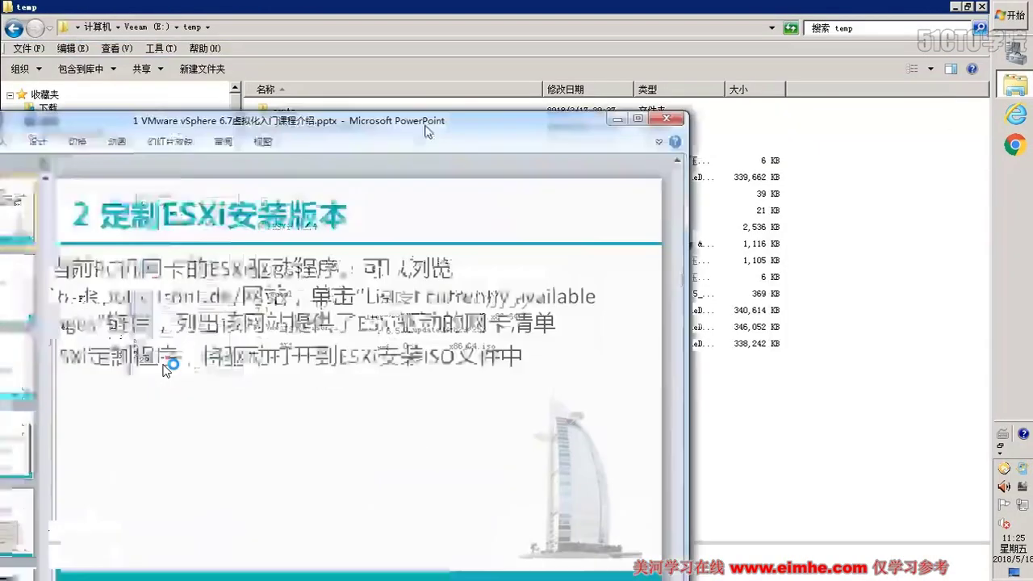
pyautogui.press('Down')
pyautogui.press('Down')
pyautogui.press('Down')
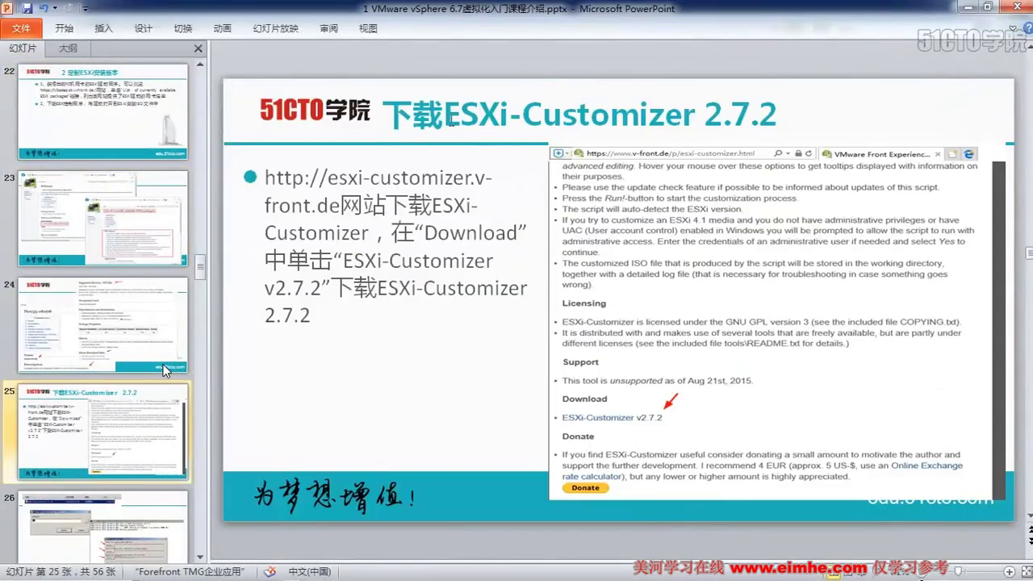
pyautogui.click(448, 119)
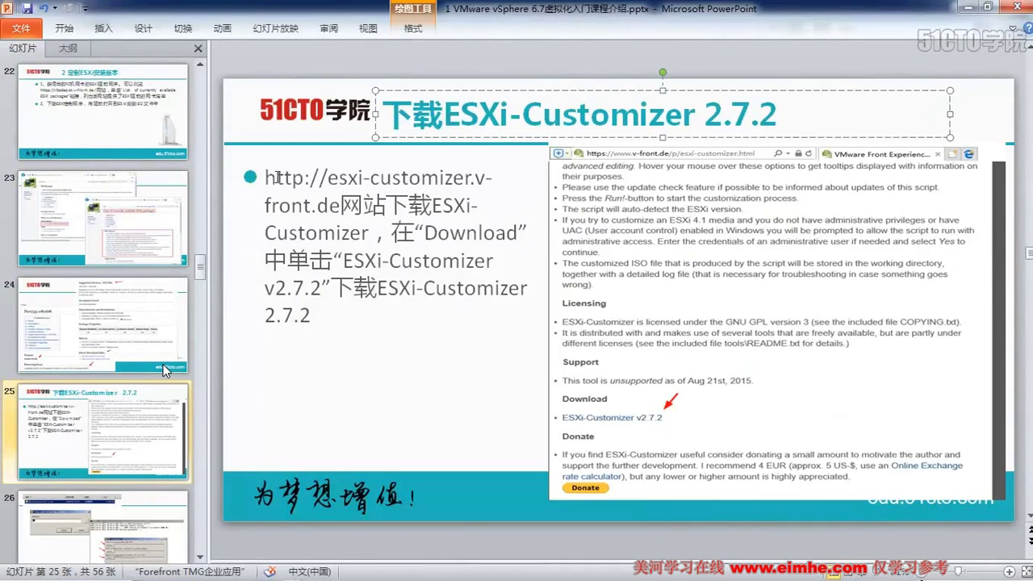
# - Highlight the ESXi-Customizer download address on slide 25, view slide 26, and switch to the temp folder in Windows Explorer
pyautogui.moveTo(265, 179); pyautogui.dragTo(341, 206)
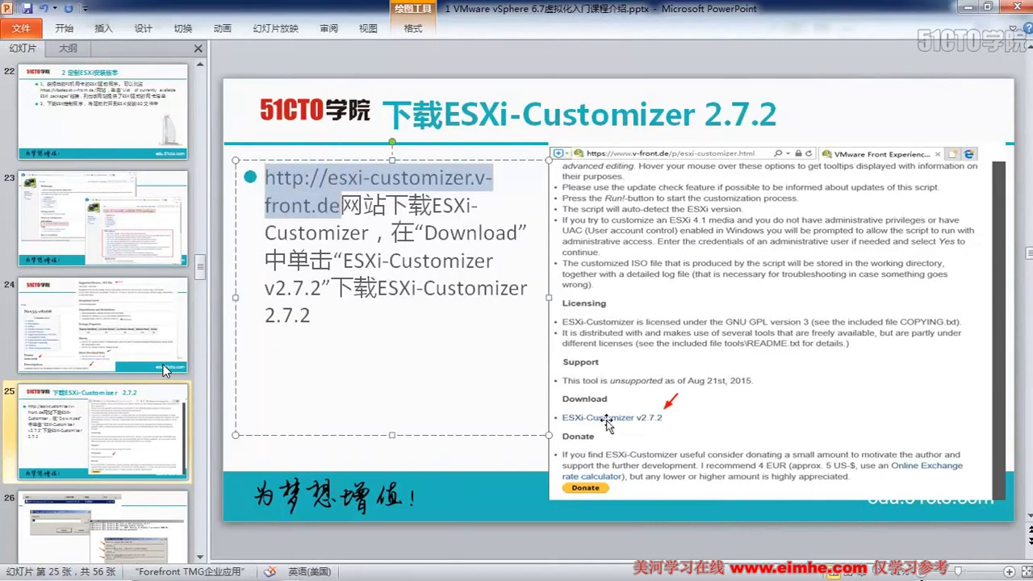
pyautogui.scroll(-1, 605, 421)
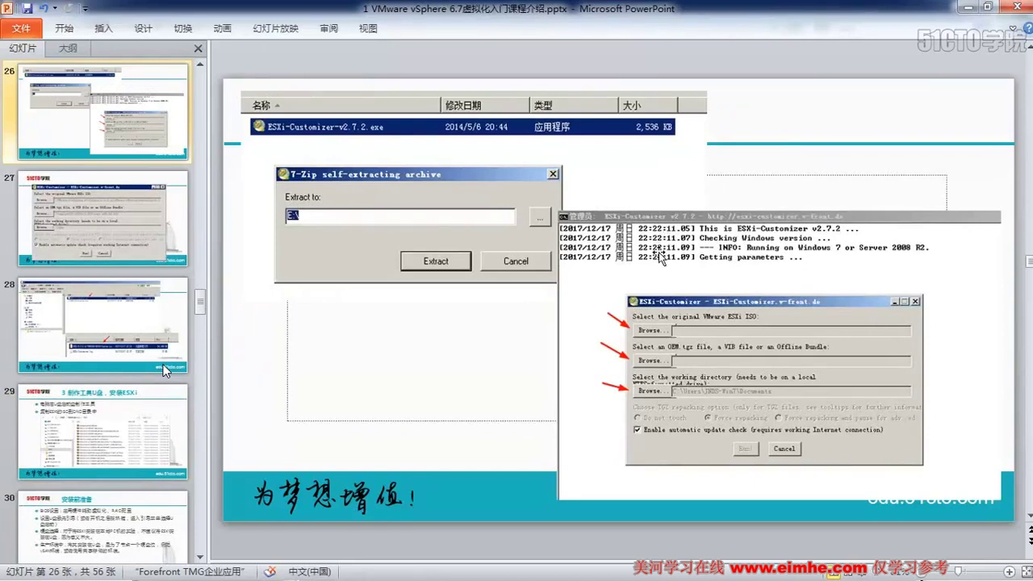
pyautogui.click(965, 8)
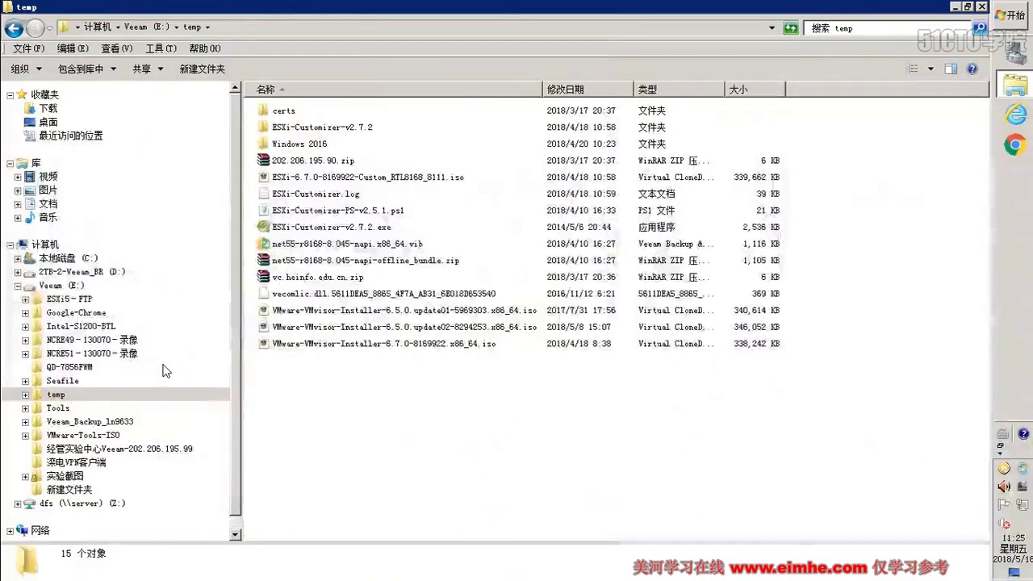
# - Look inside the ESXi-Customizer-v2.7.2 folder, return to temp and point out the three VMware-VMvisor-Installer ISO files
pyautogui.doubleClick(341, 127)
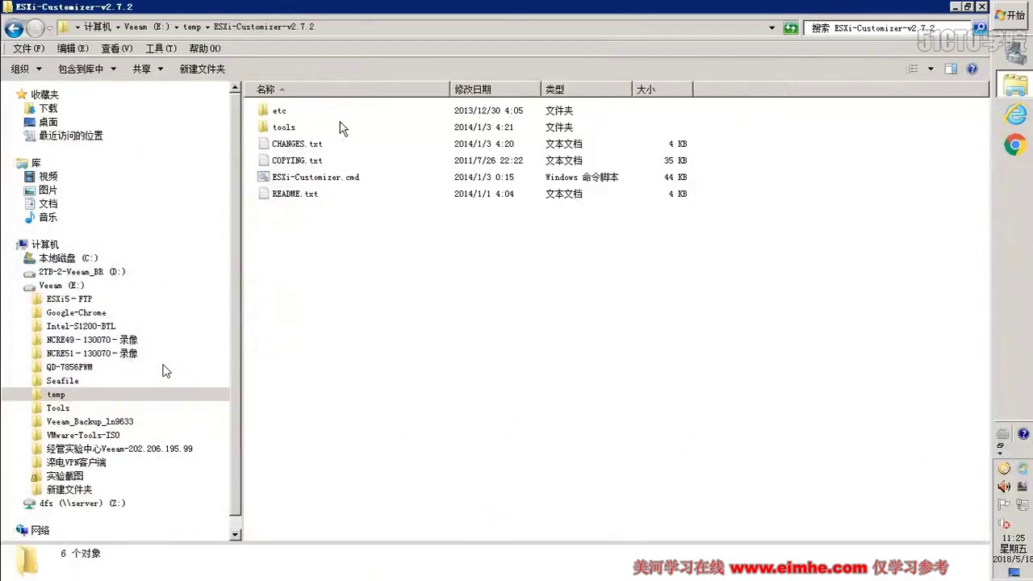
pyautogui.click(190, 28)
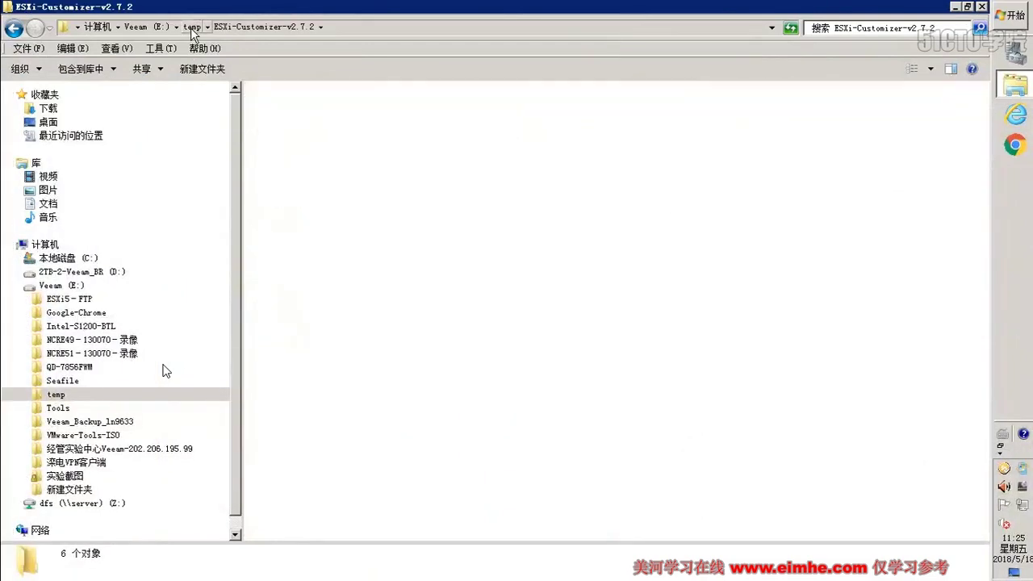
pyautogui.click(380, 345)
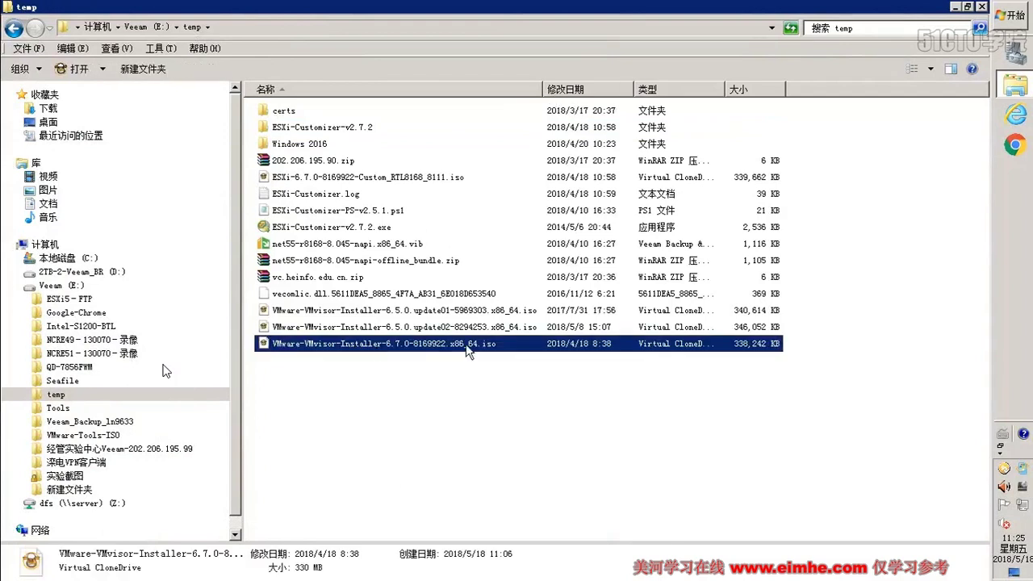
pyautogui.click(440, 332)
pyautogui.click(444, 312)
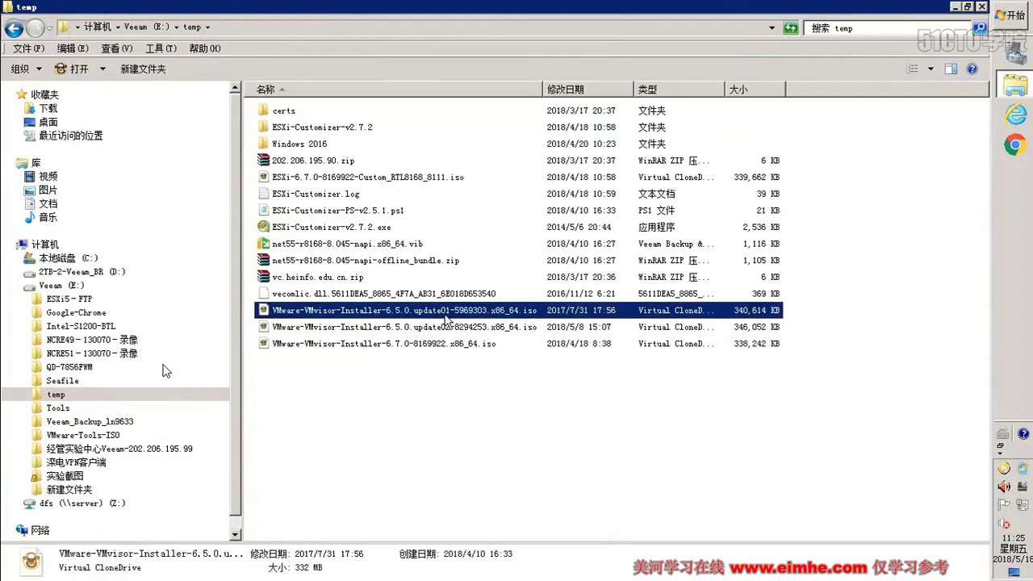
pyautogui.click(499, 327)
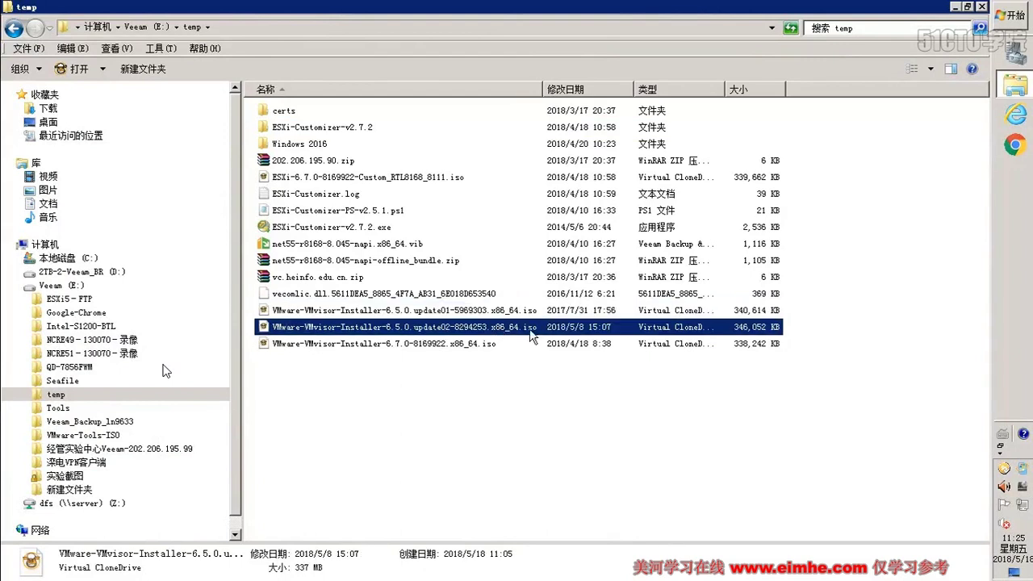
pyautogui.moveTo(520, 424); pyautogui.dragTo(460, 307)
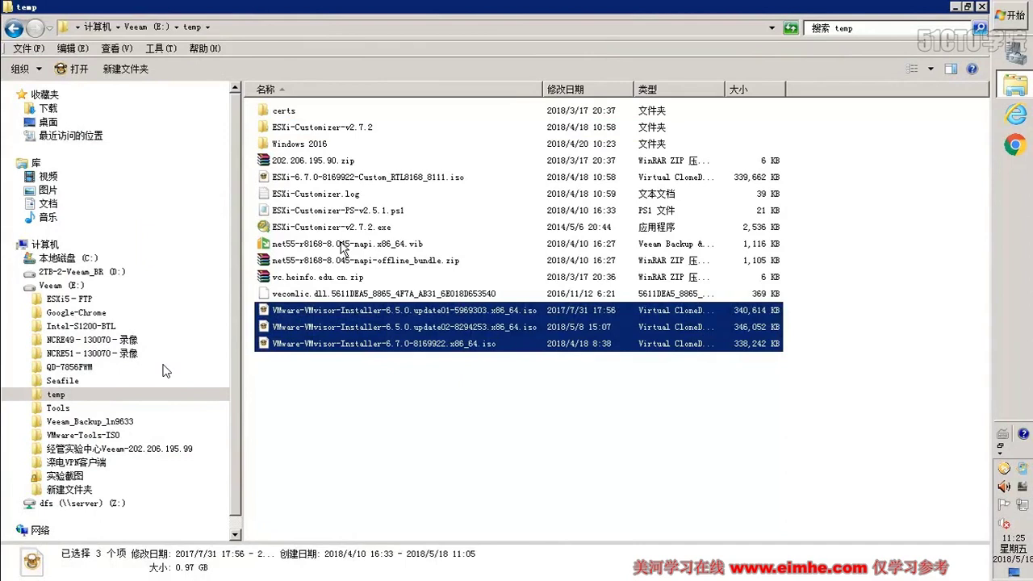
# - Point out the net55-r8168-8.045-napi driver files in temp, both the VIB and the offline bundle ZIP
pyautogui.click(343, 244)
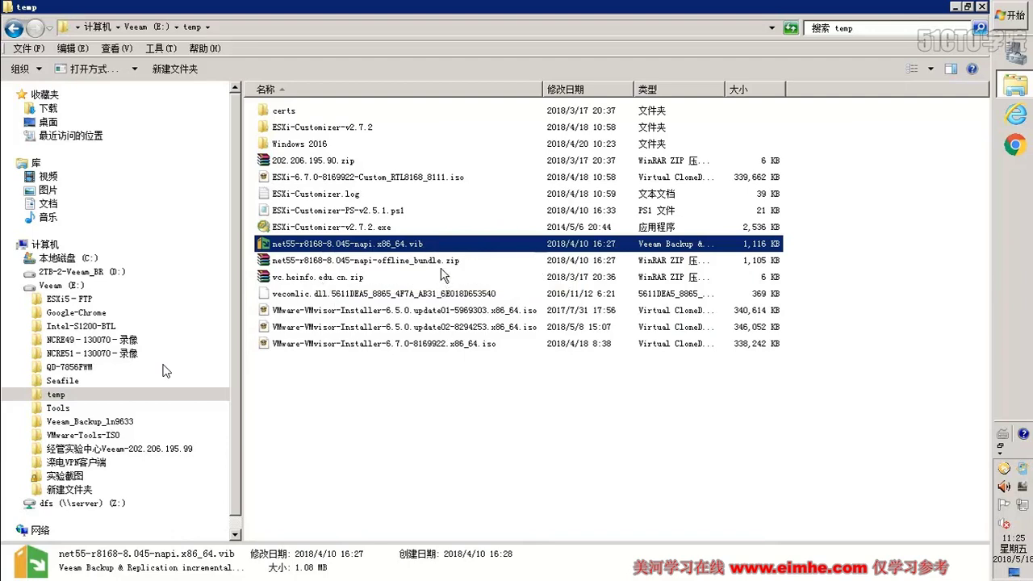
pyautogui.doubleClick(440, 260)
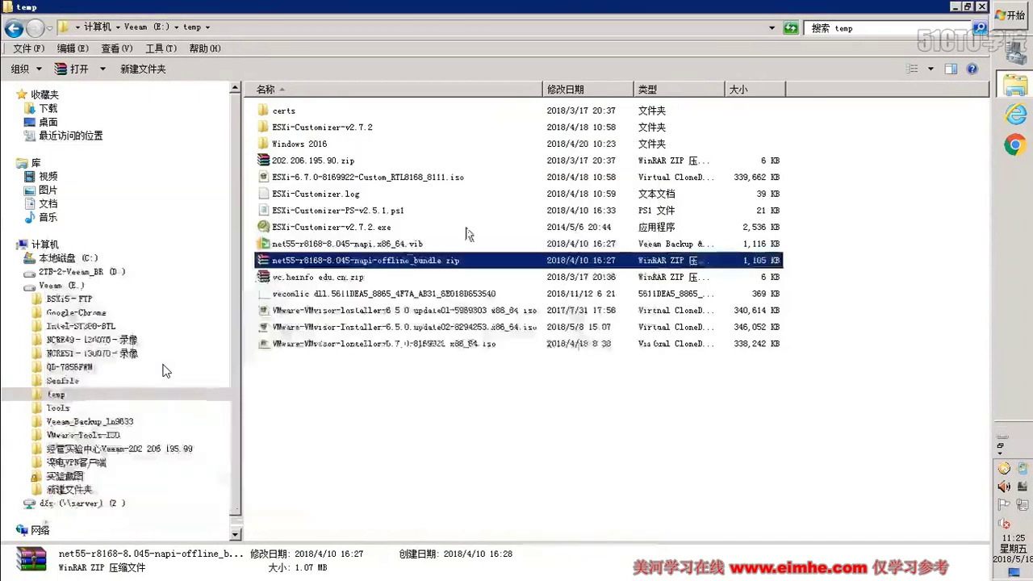
pyautogui.click(648, 151)
pyautogui.click(396, 245)
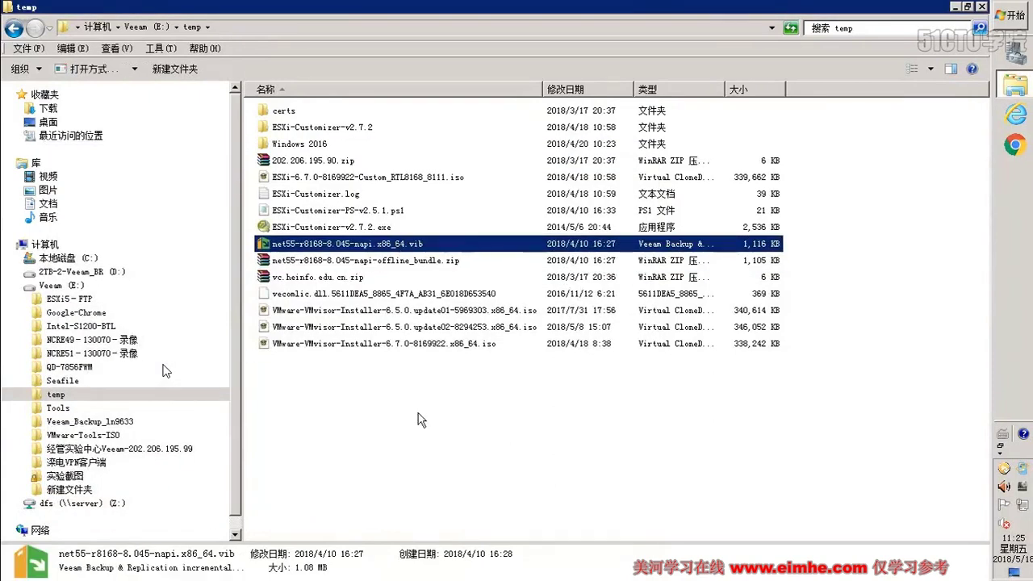
# - Extract ESXi-Customizer-v2.7.2.exe to E:\temp\, replacing all existing files
pyautogui.click(368, 228)
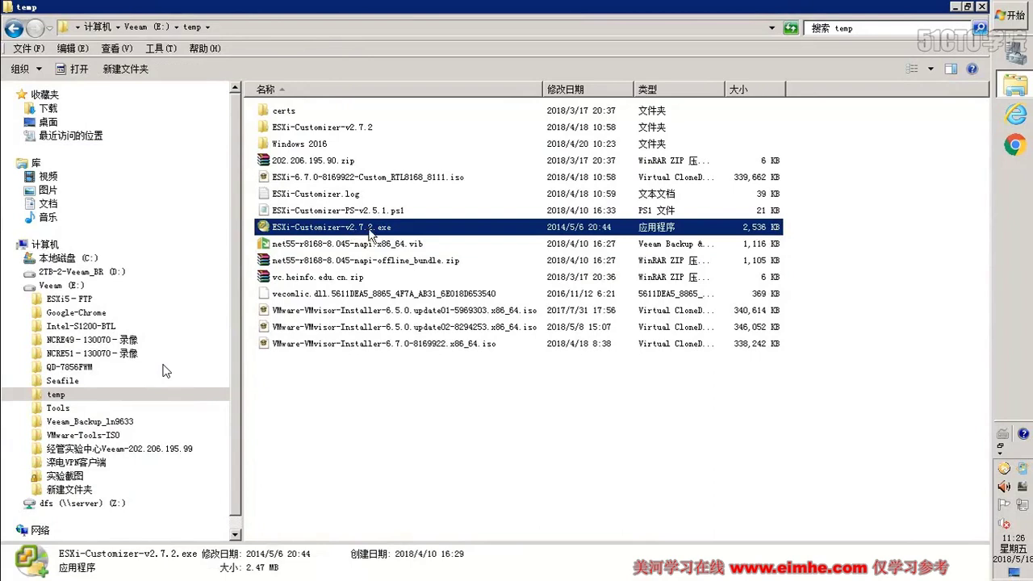
pyautogui.doubleClick(383, 229)
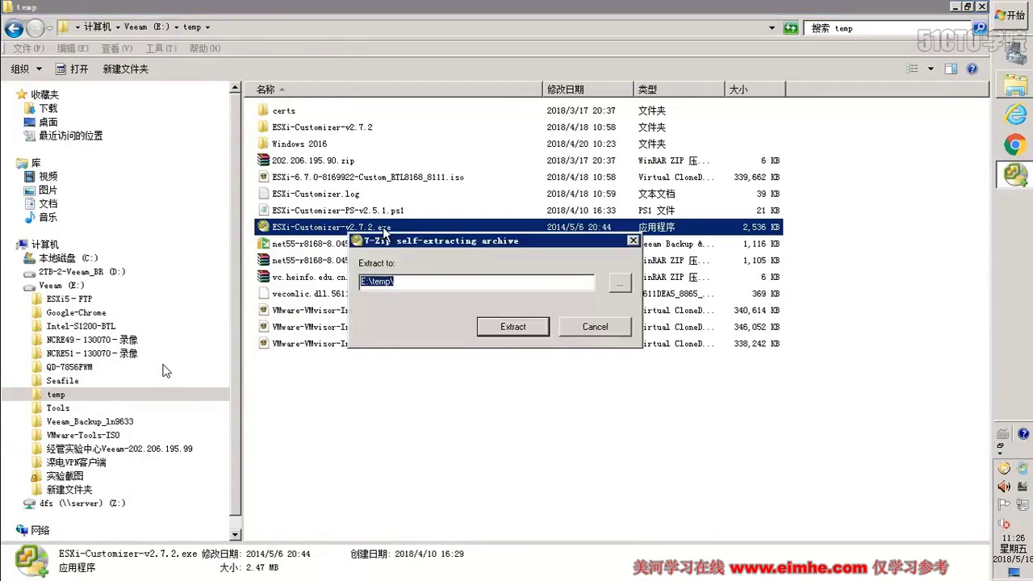
pyautogui.click(500, 331)
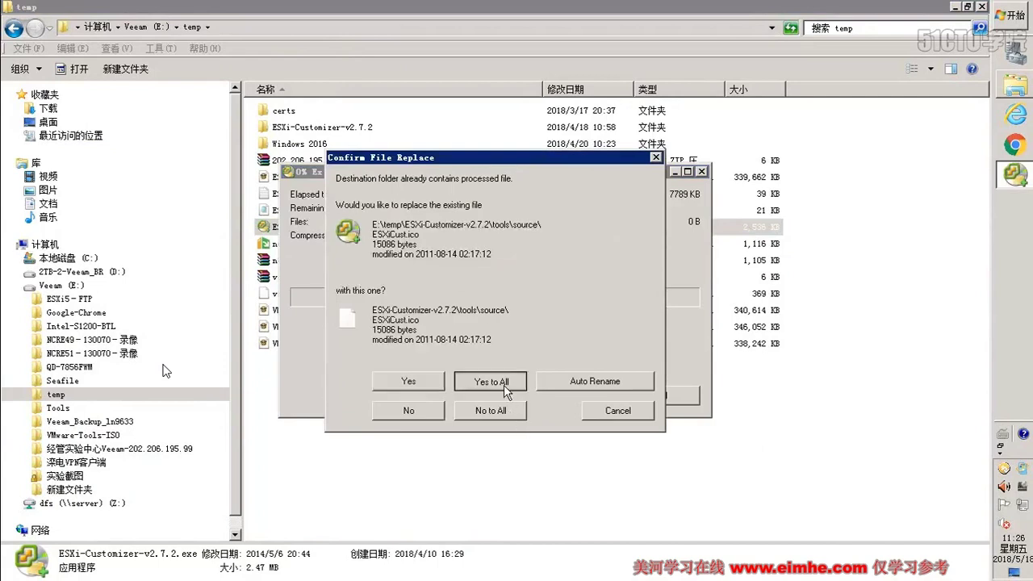
pyautogui.click(504, 385)
# - Open the ESXi-Customizer-v2.7.2 folder and run ESXi-Customizer.cmd as administrator
pyautogui.doubleClick(359, 129)
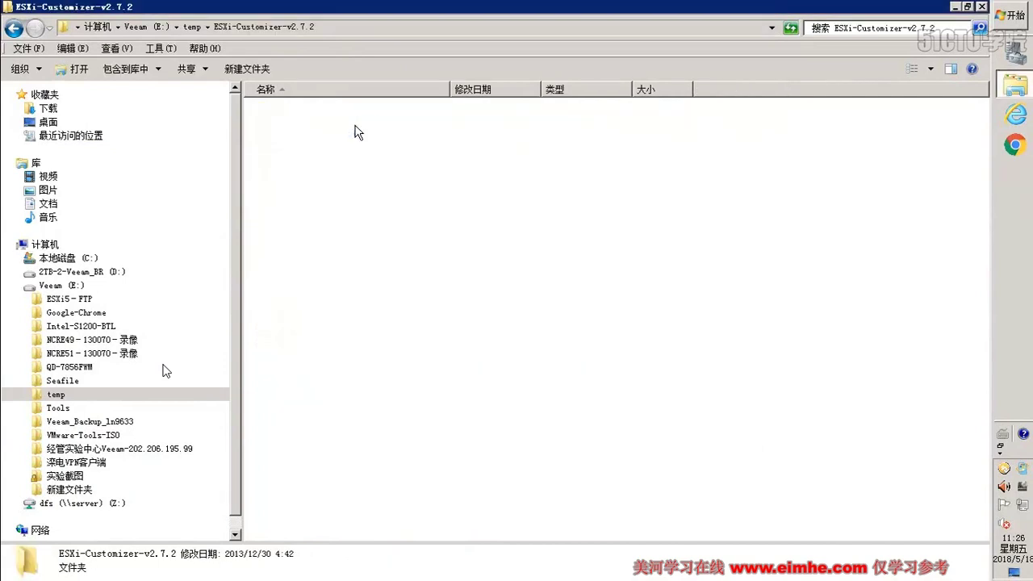
pyautogui.click(329, 180)
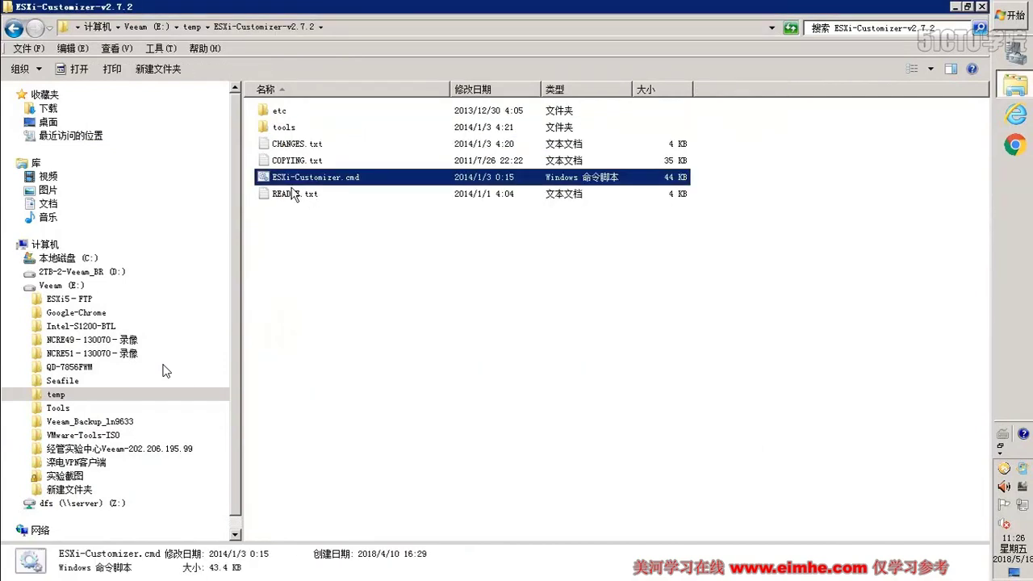
pyautogui.rightClick(351, 188)
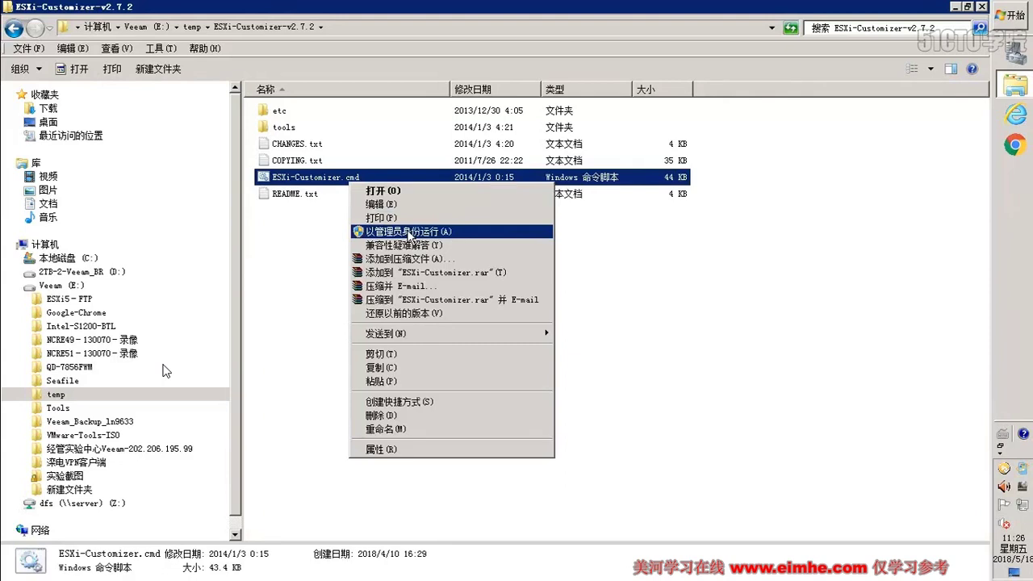
pyautogui.click(409, 232)
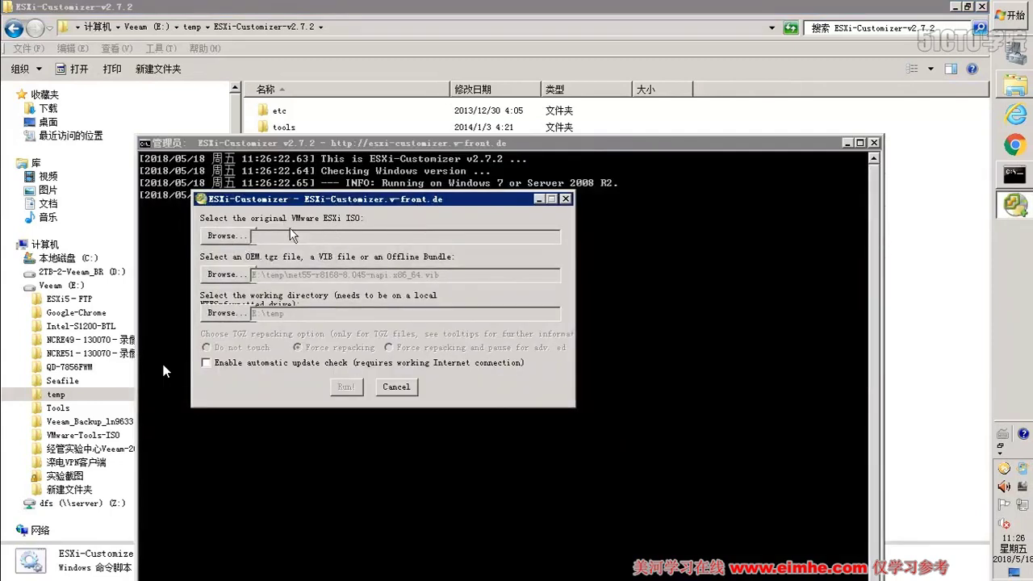
# - Set the original ESXi ISO to VMware-VMvisor-Installer-6.5.0.update02-8294253.x86_64.iso from E:\temp
pyautogui.click(227, 236)
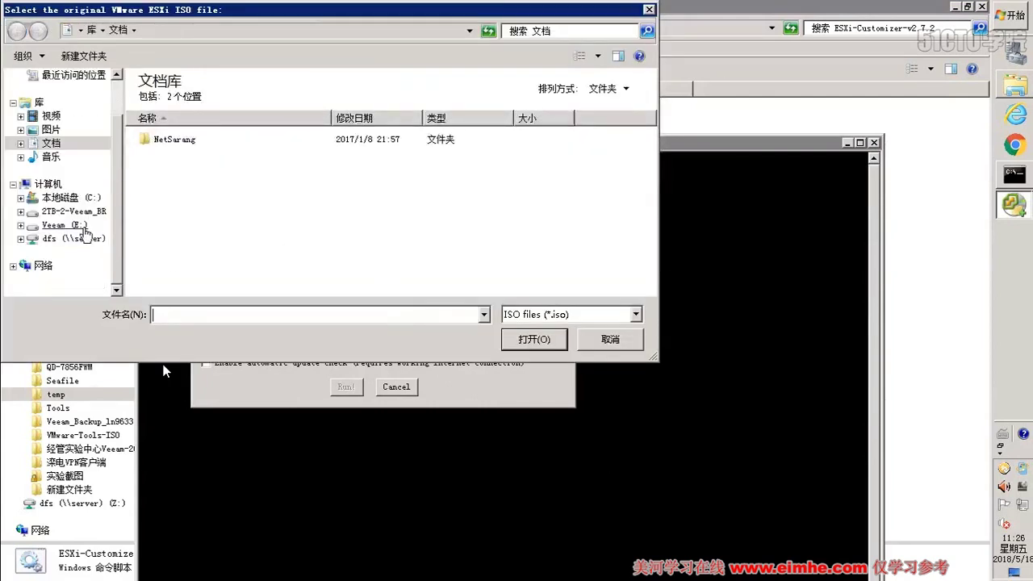
pyautogui.click(64, 224)
pyautogui.click(206, 246)
pyautogui.doubleClick(181, 216)
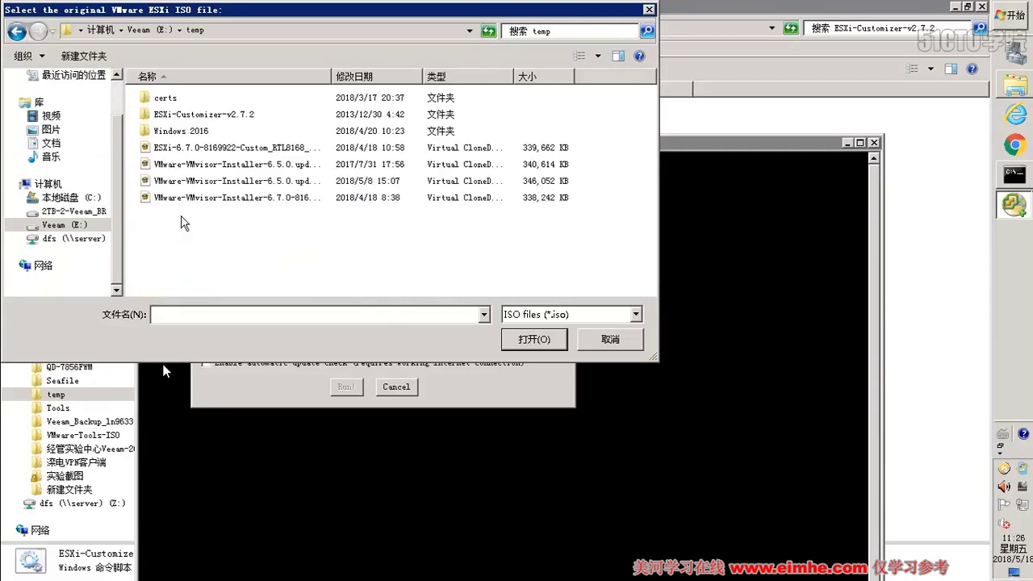
pyautogui.doubleClick(332, 75)
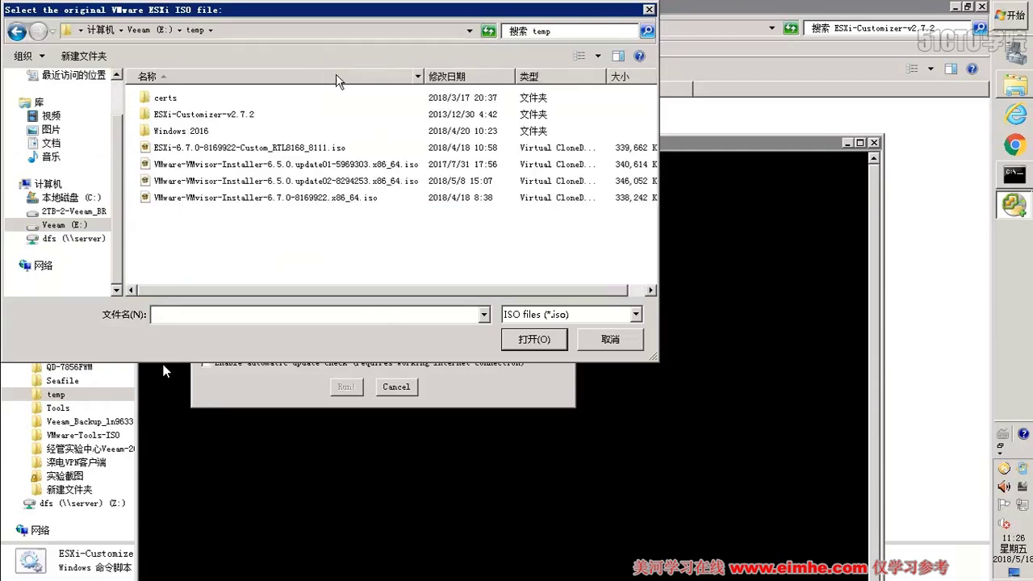
pyautogui.click(343, 182)
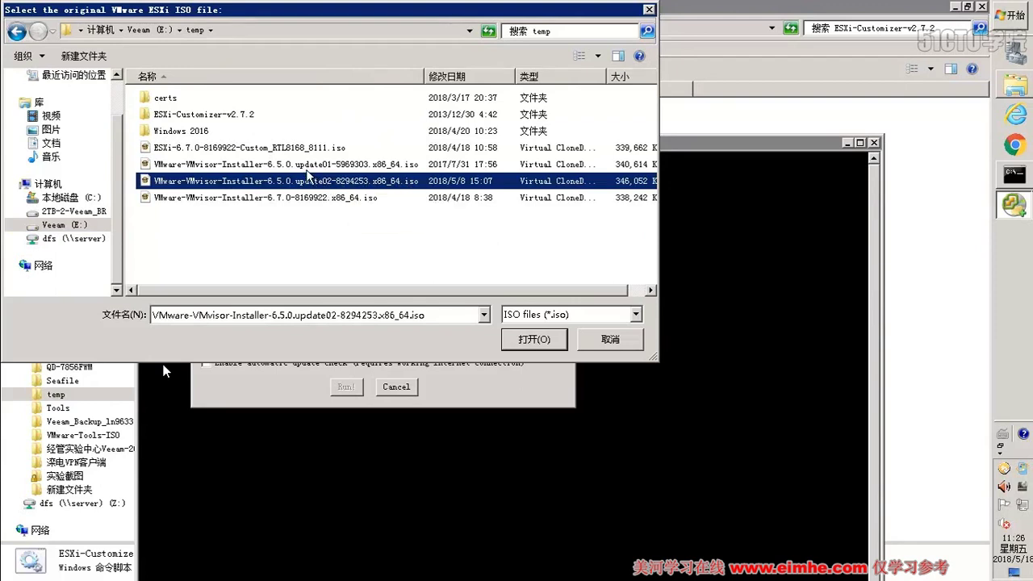
pyautogui.click(518, 340)
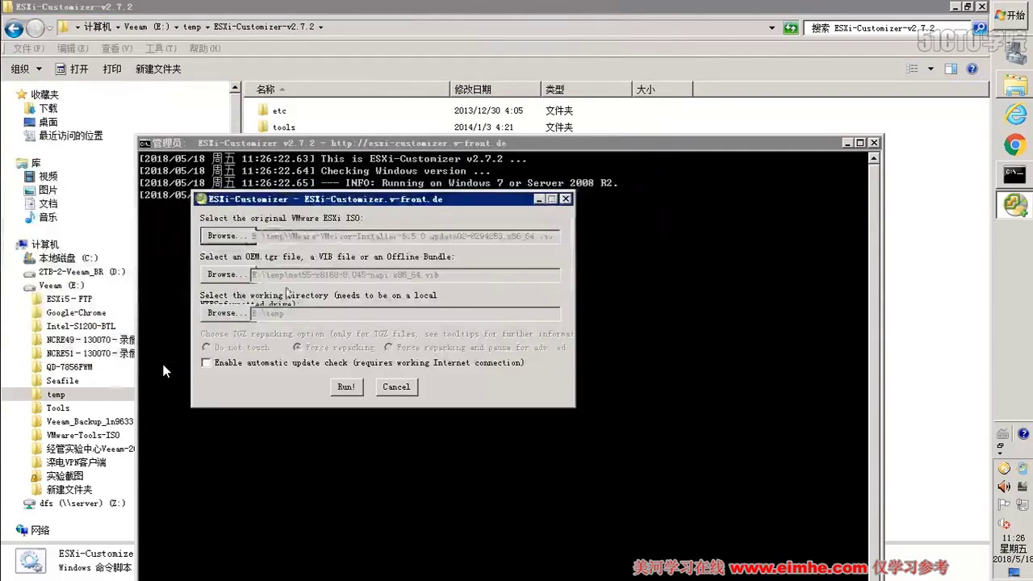
# - Filter the OEM package selection to VIB files and choose net55-r8168-8.045-napi.x86_64.vib from E:\temp
pyautogui.click(242, 275)
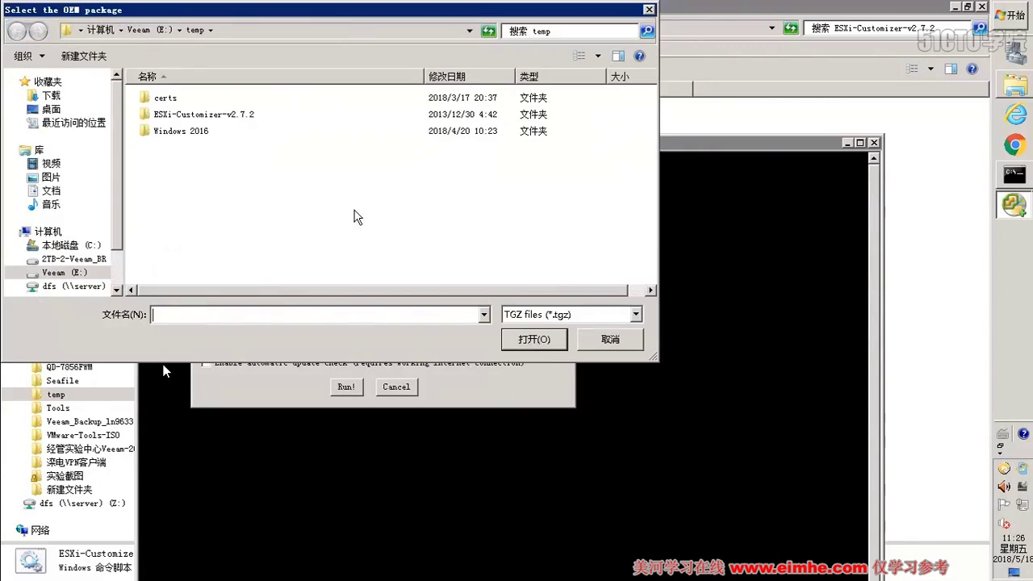
pyautogui.click(529, 316)
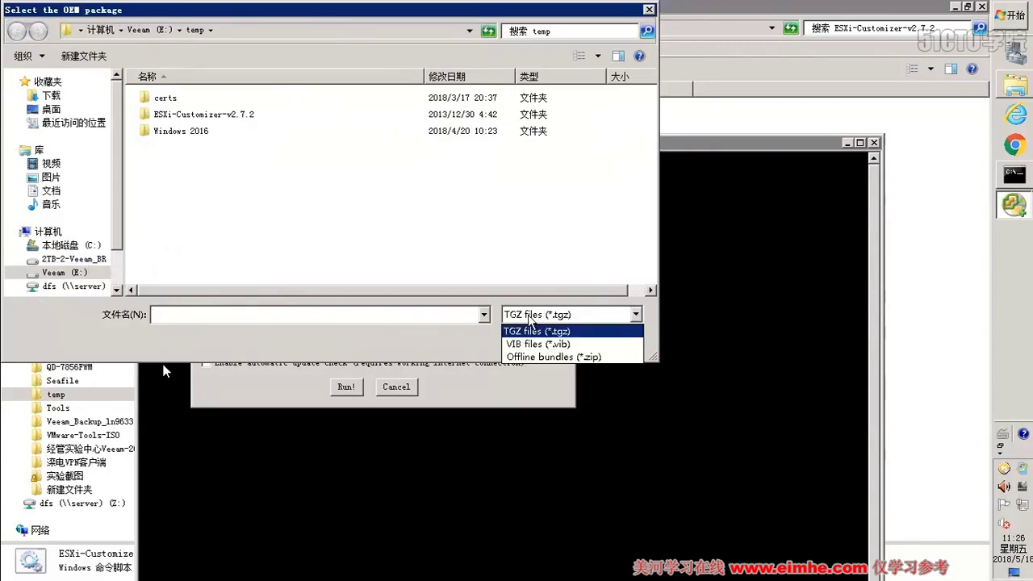
pyautogui.click(531, 342)
pyautogui.click(286, 149)
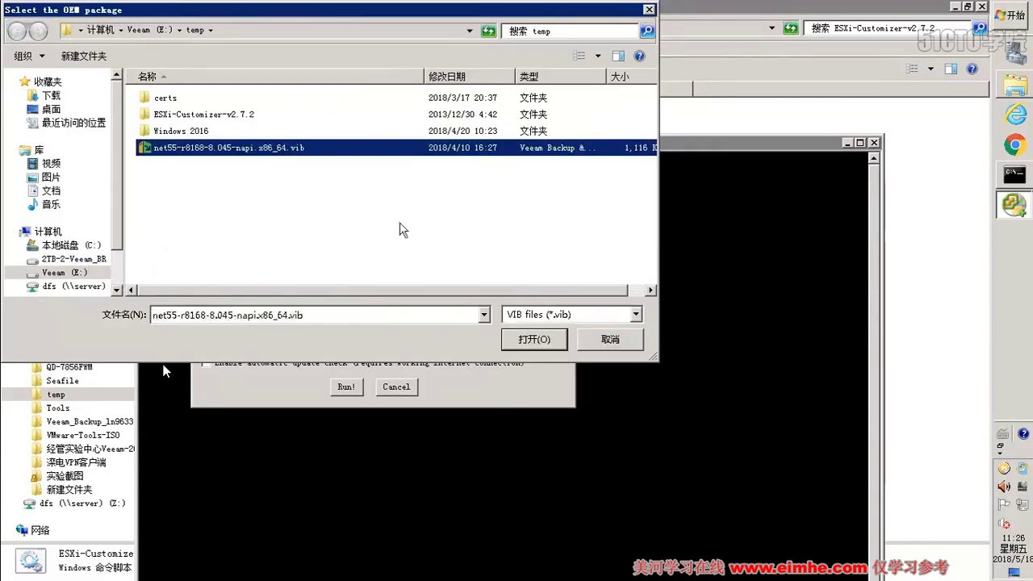
pyautogui.click(525, 341)
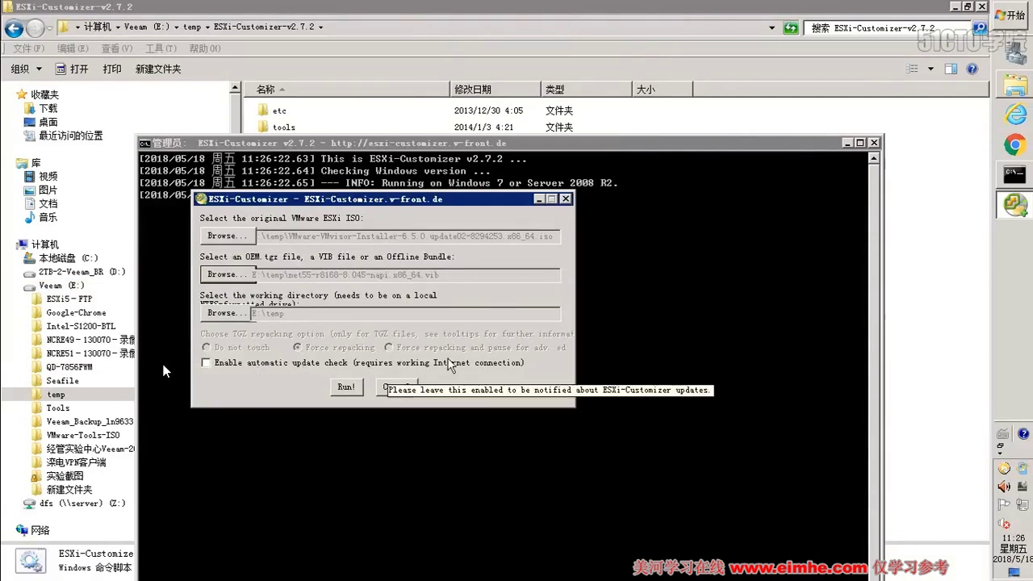
# - Run the ISO customization, dismiss the completion message and select the new custom ISO in the temp folder
pyautogui.click(357, 390)
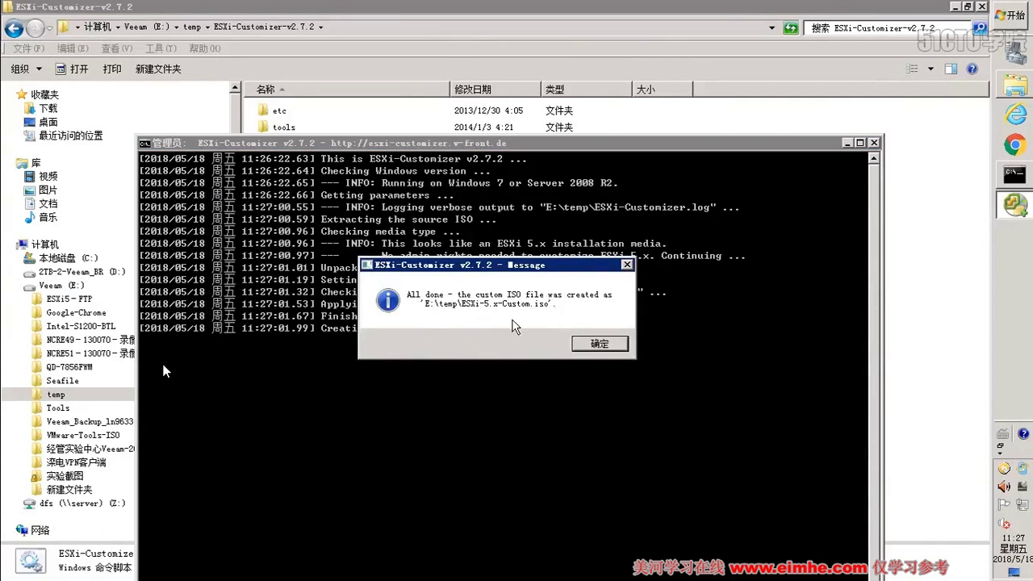
pyautogui.click(582, 343)
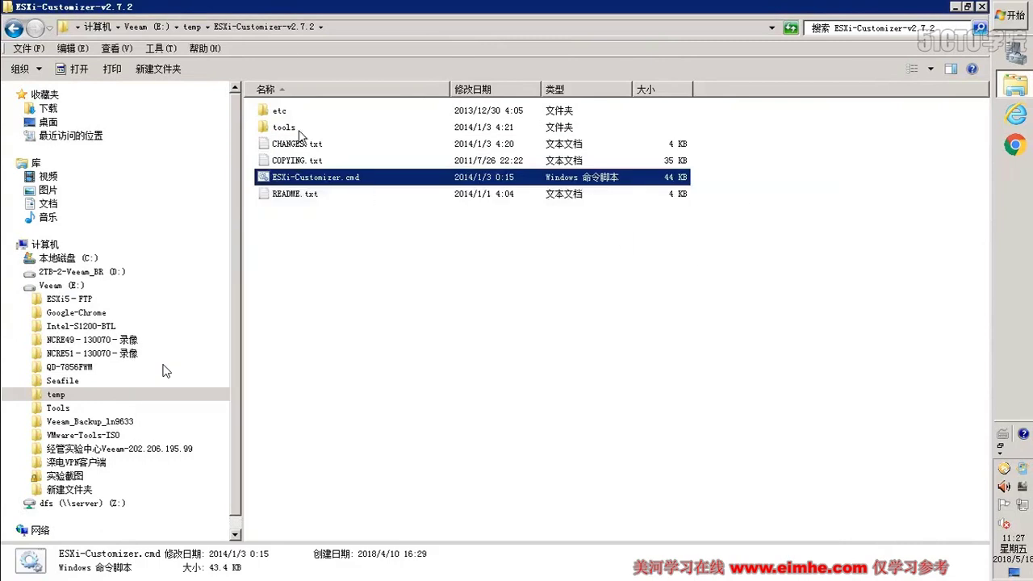
pyautogui.click(200, 27)
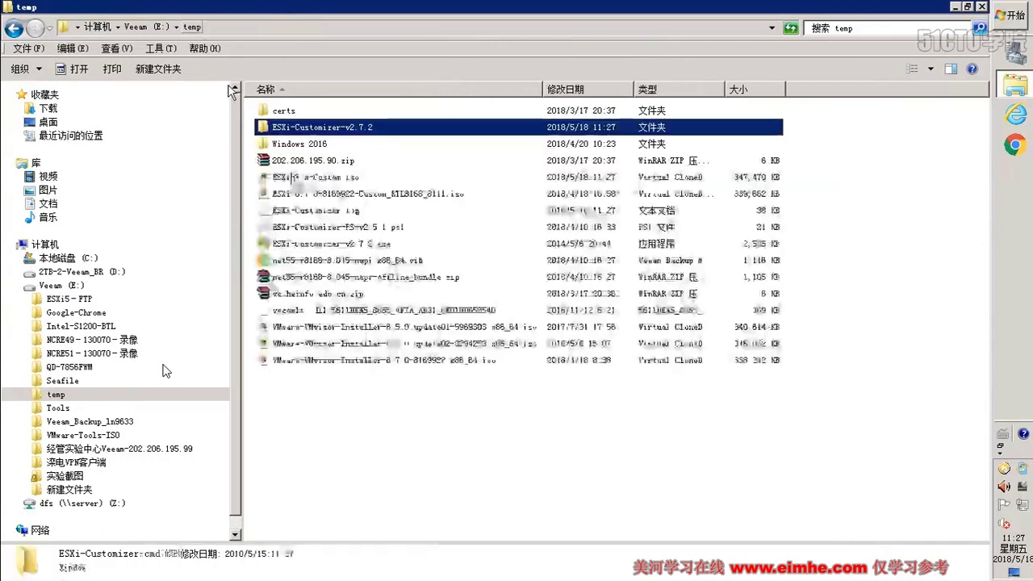
pyautogui.click(315, 176)
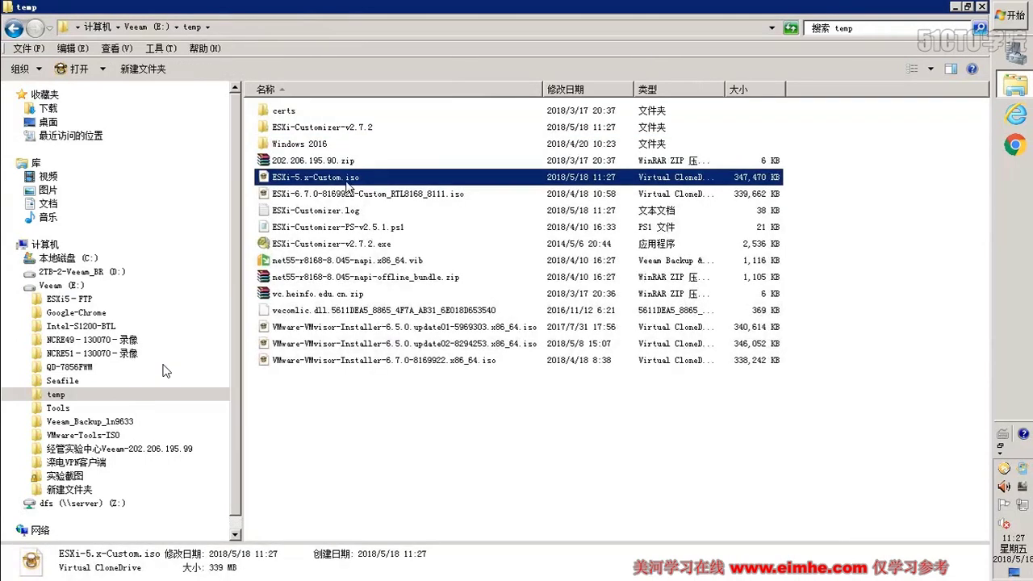
# - Copy the name of VMware-VMvisor-Installer-6.5.0.update02-8294253.x86_64.iso without its extension
pyautogui.click(425, 345)
pyautogui.click(422, 347)
pyautogui.press('cmd+c')
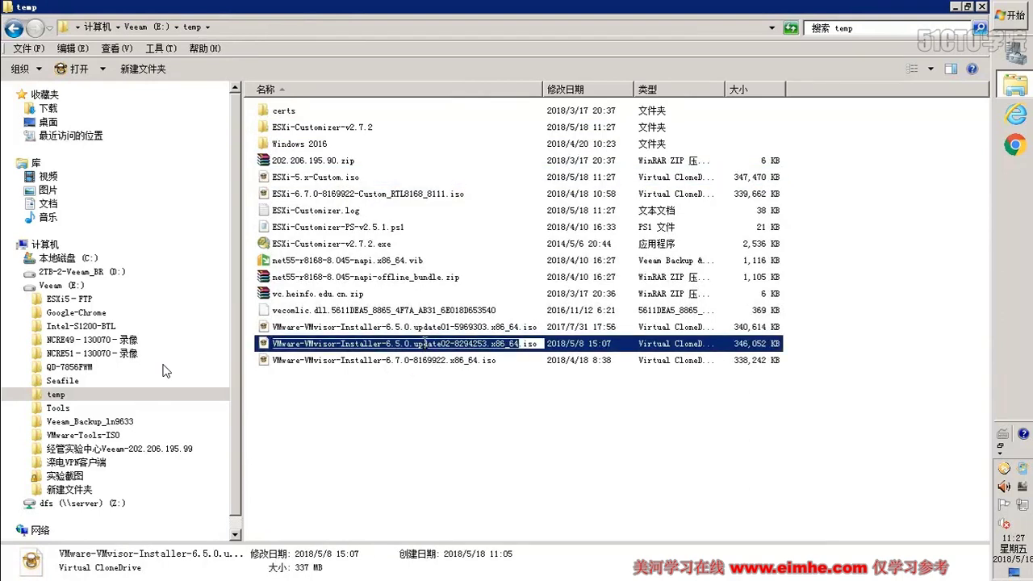
pyautogui.rightClick(421, 346)
pyautogui.click(460, 386)
# - Replace the base name of ESXi-5.x-Custom.iso with the copied installer name, keeping the .iso extension
pyautogui.click(333, 183)
pyautogui.click(319, 184)
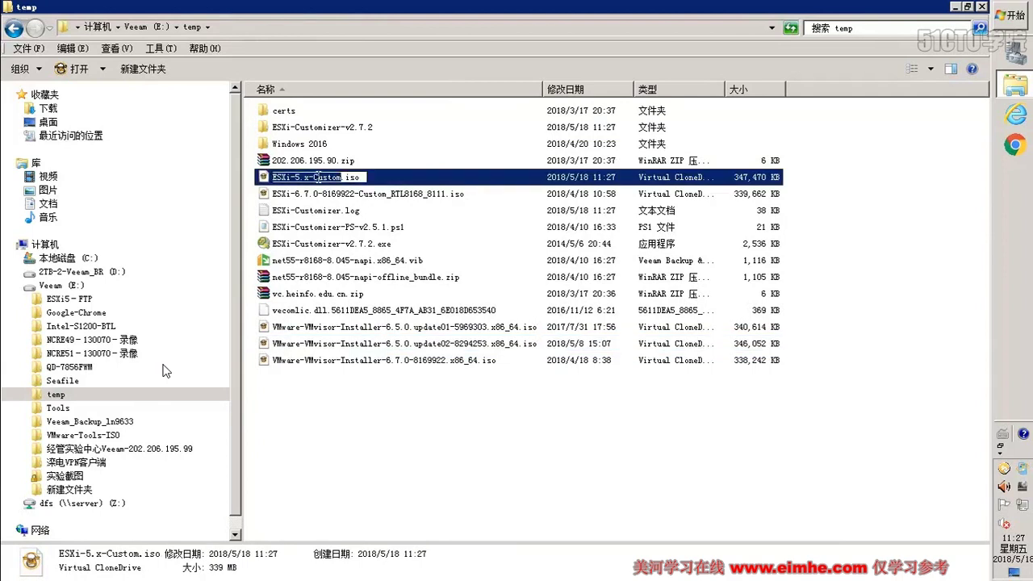
pyautogui.rightClick(317, 174)
pyautogui.click(359, 241)
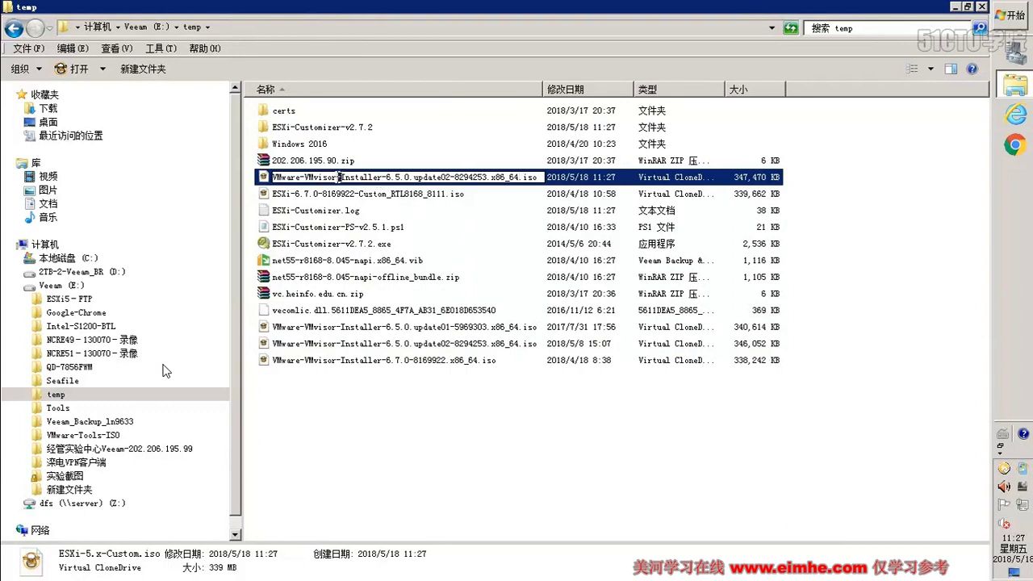
# - Replace the VMware-VMvisor-Installer prefix in the custom ISO's name with ESXi
pyautogui.moveTo(339, 177); pyautogui.dragTo(272, 177)
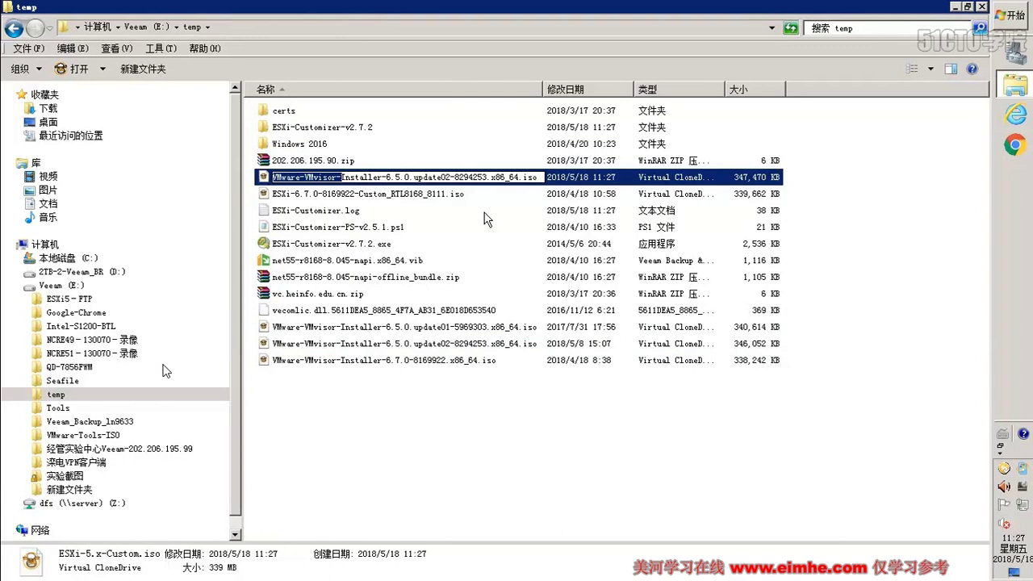
pyautogui.press('Delete')
pyautogui.press('Delete')
pyautogui.press('Delete')
pyautogui.press('Delete')
pyautogui.press('Delete')
pyautogui.press('Delete')
pyautogui.press('Delete')
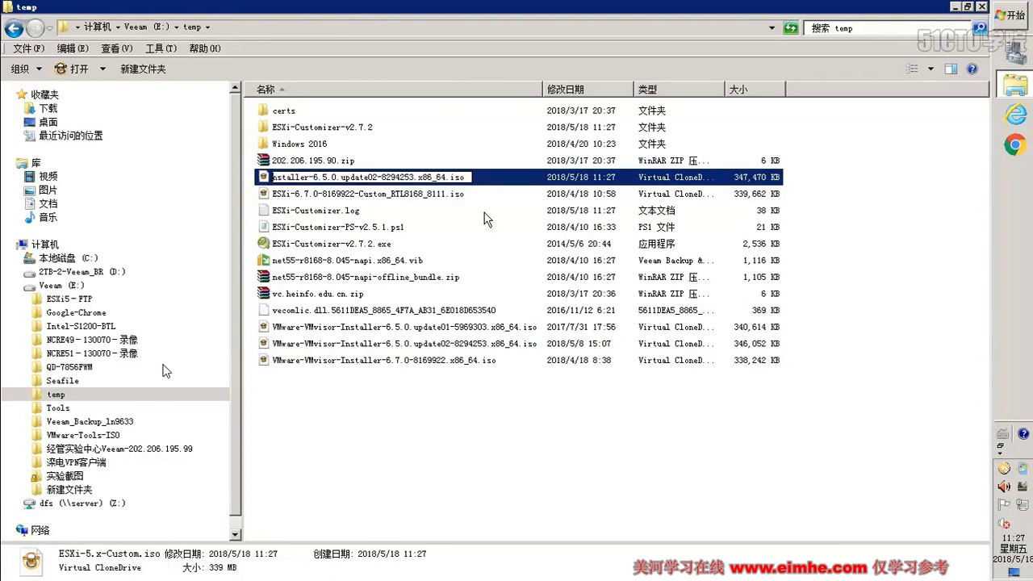
pyautogui.press('Delete')
pyautogui.press('Delete')
pyautogui.press('Delete')
pyautogui.write('ESX')
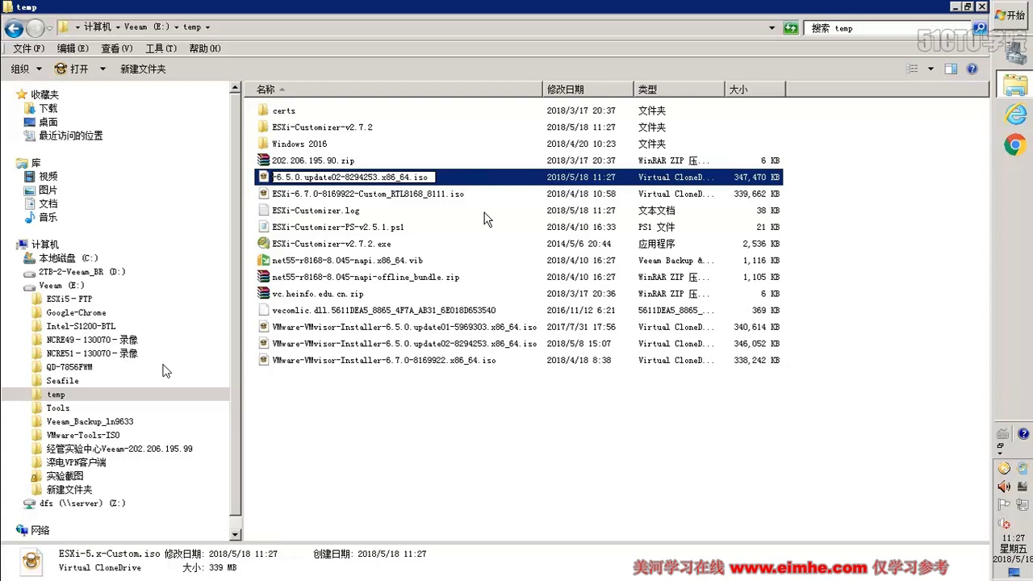
pyautogui.write('i')
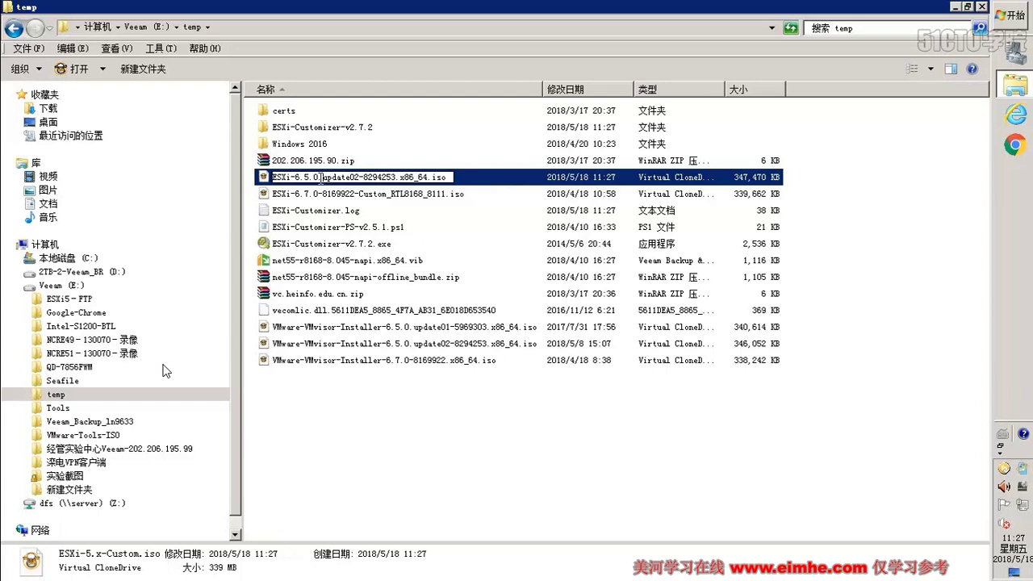
# - Replace .update02 with -u2 in the custom ISO's name and add -Custom_RTL8168_8111 after the build number
pyautogui.moveTo(335, 177); pyautogui.dragTo(352, 177)
pyautogui.write('-')
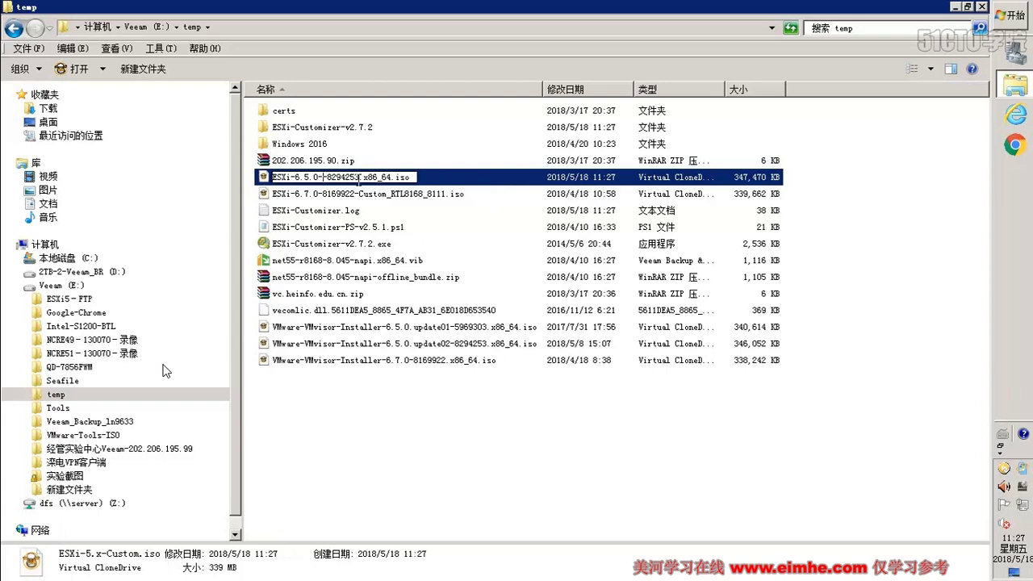
pyautogui.write('u2')
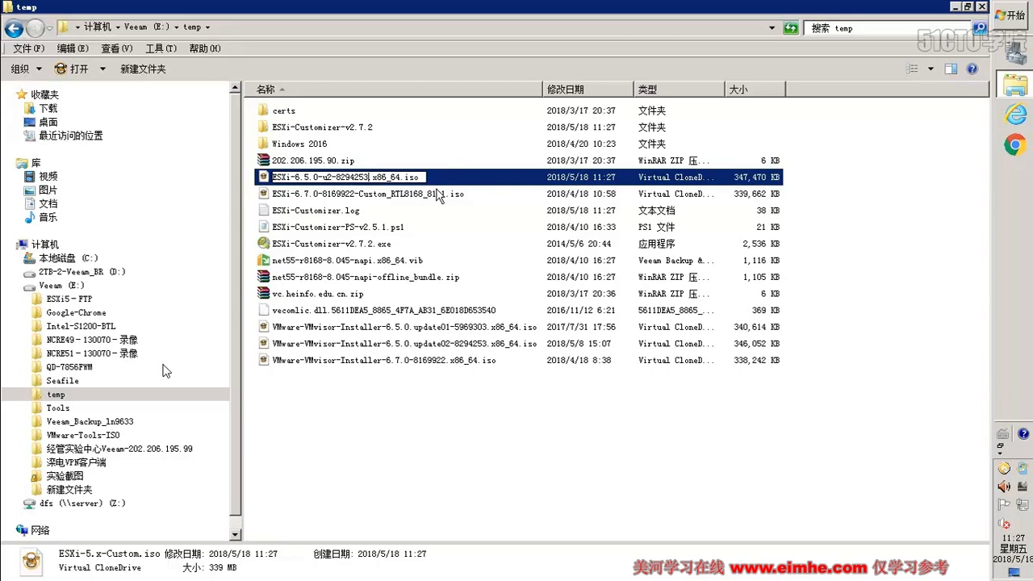
pyautogui.write('-8294253-Custom')
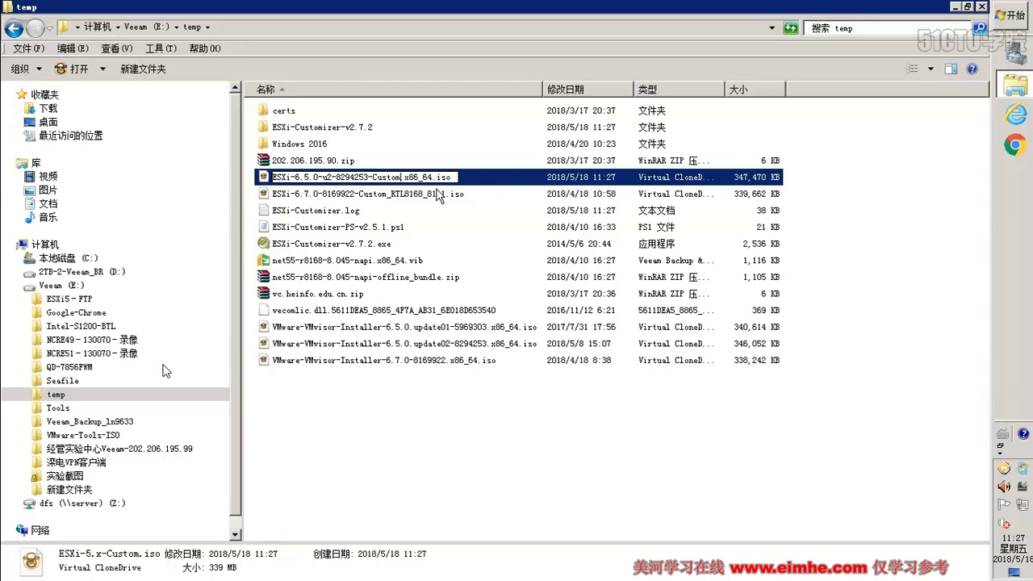
pyautogui.write('_RTL81')
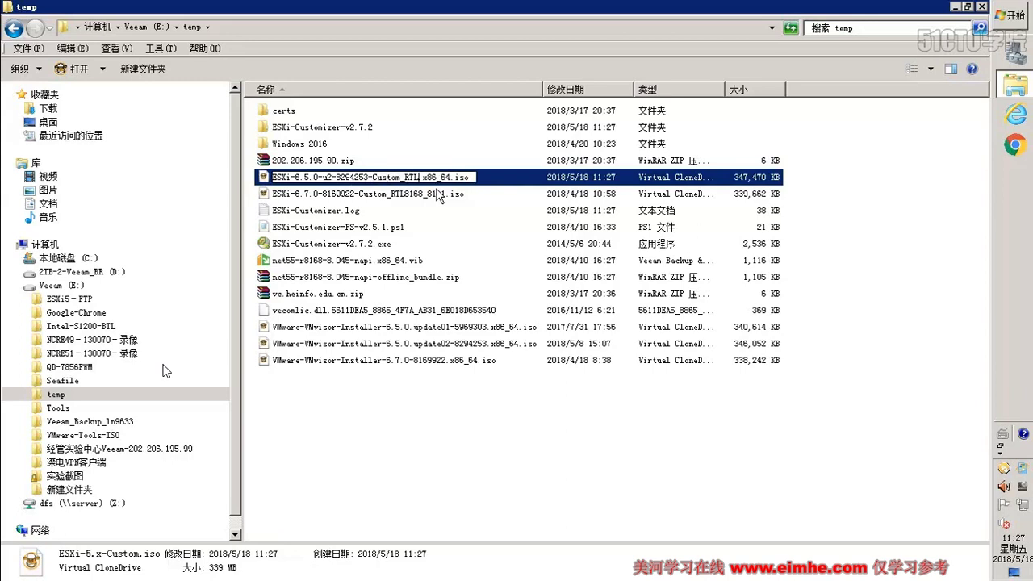
pyautogui.write('68_8111')
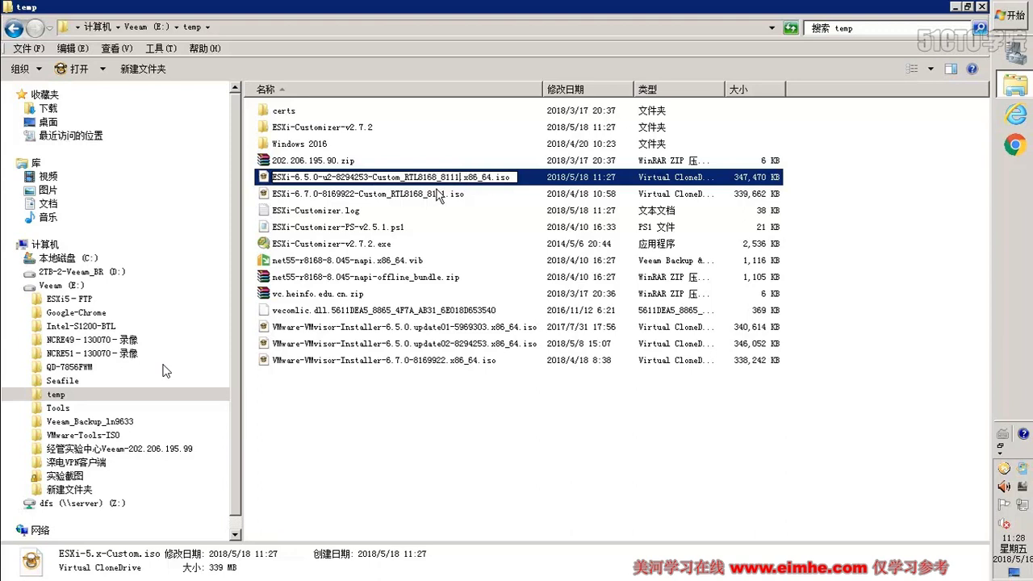
# - Remove .x86_64 from the name and finish renaming the custom ISO as ESXi-6.5.0-u2-8294253-Custom_RTL8168_8111.iso
pyautogui.press('Delete')
pyautogui.press('Delete')
pyautogui.press('Delete')
pyautogui.press('Delete')
pyautogui.press('Delete')
pyautogui.press('Delete')
pyautogui.press('Delete')
pyautogui.press('Return')
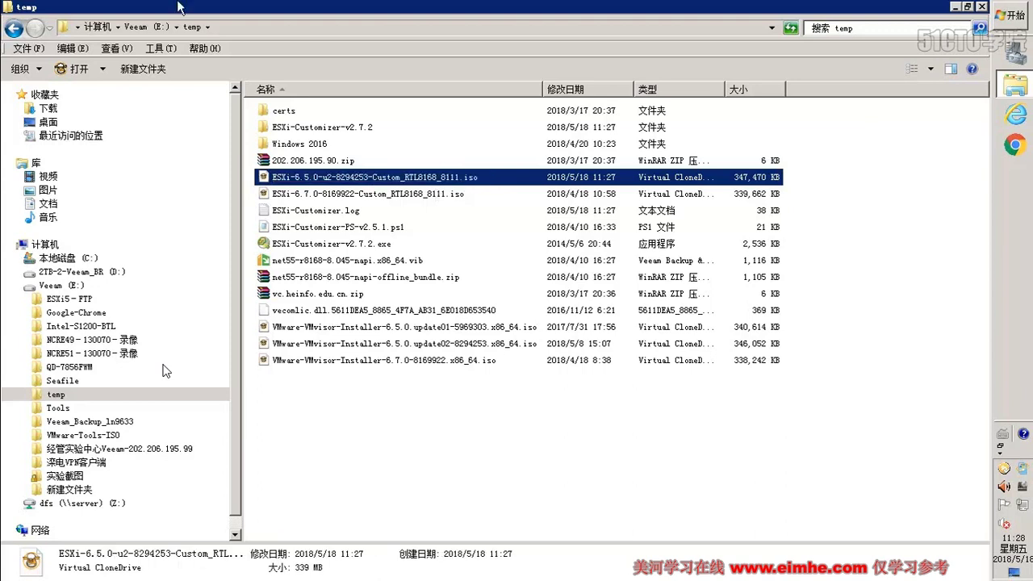
pyautogui.click(468, 196)
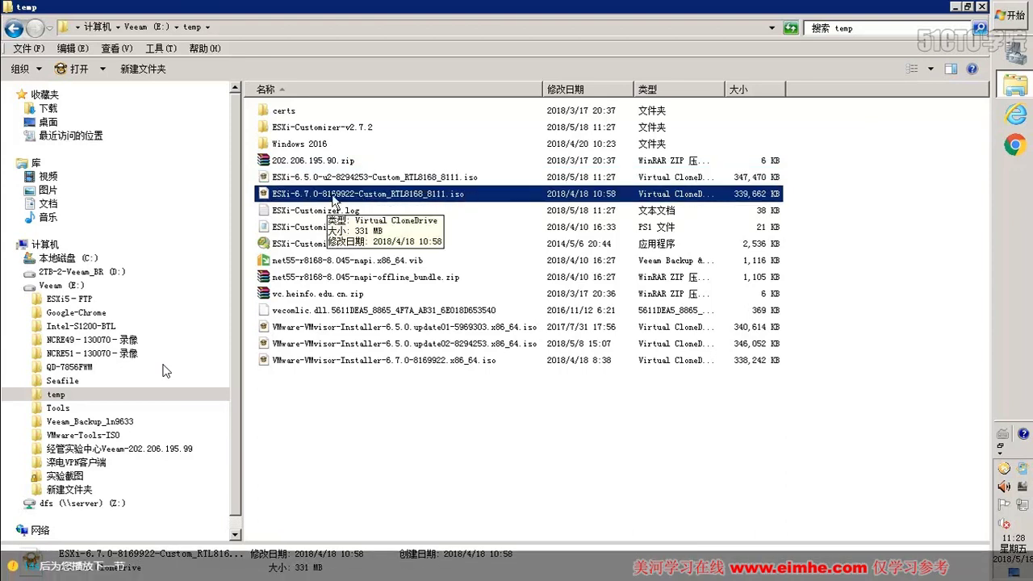